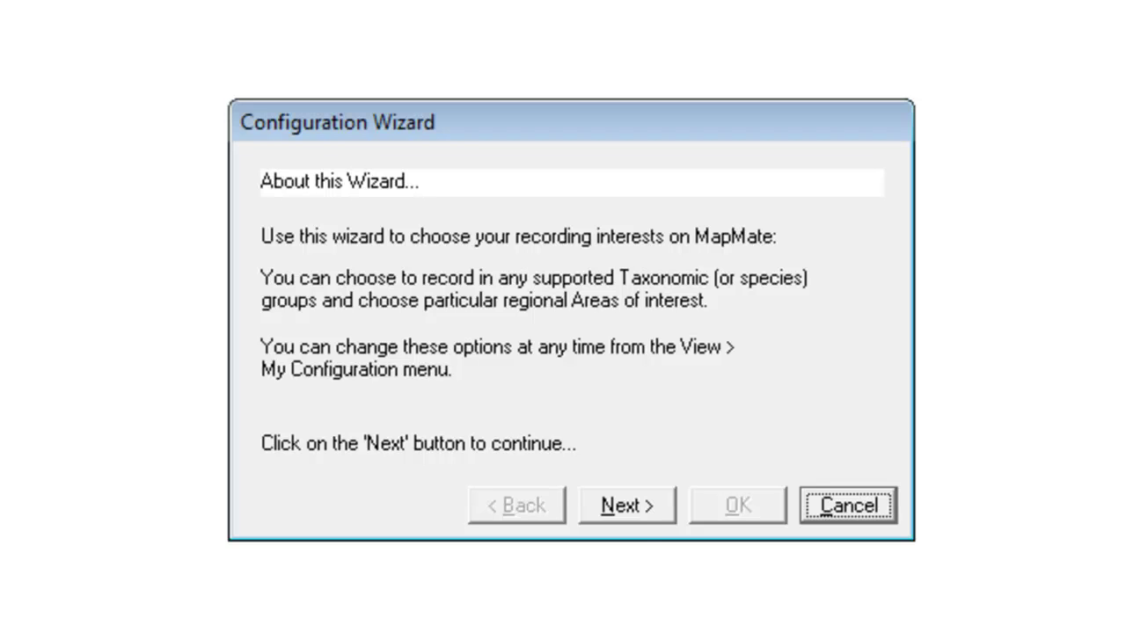
- Tick Vascular Plants (microspecies) and Charophytes as the taxonomic interest and continue to the Areas page
click(628, 515)
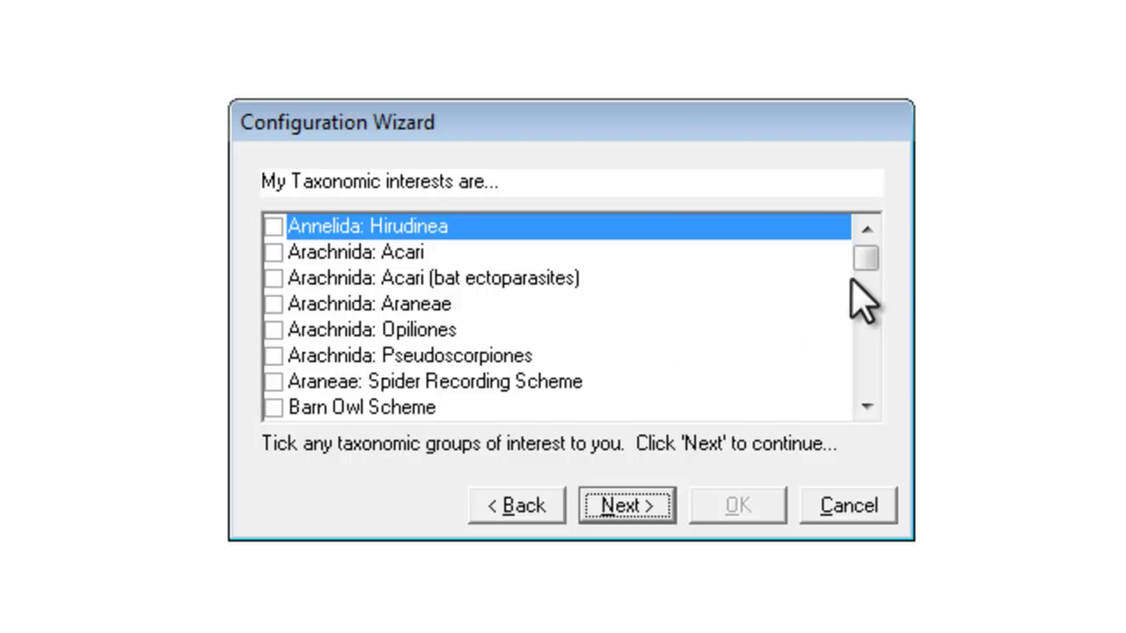
drag(860, 259, 871, 381)
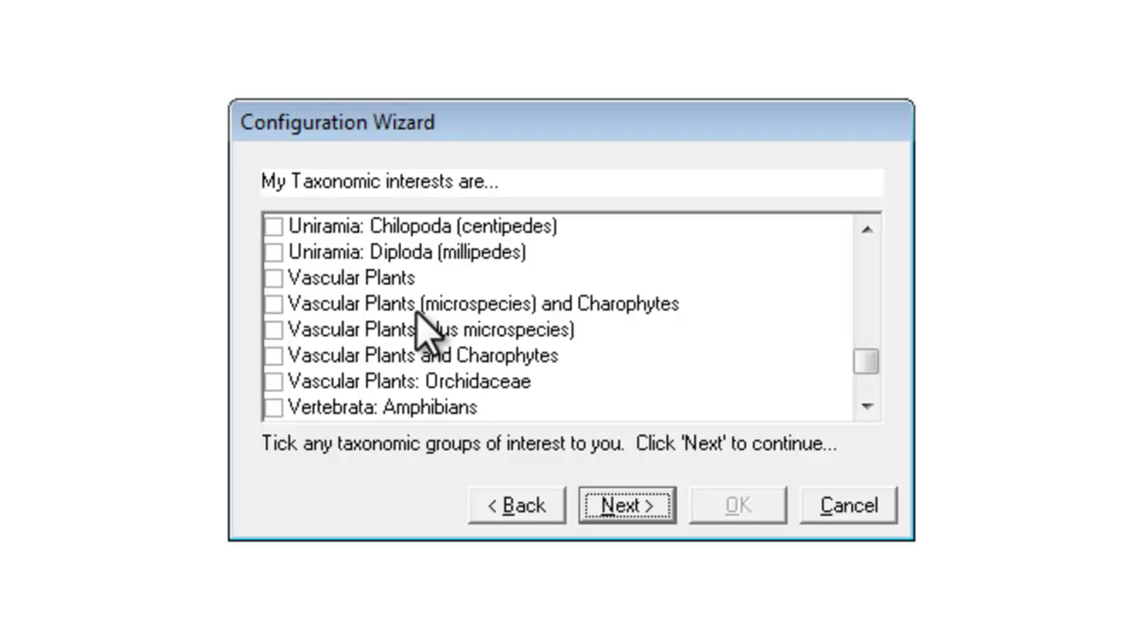
click(274, 304)
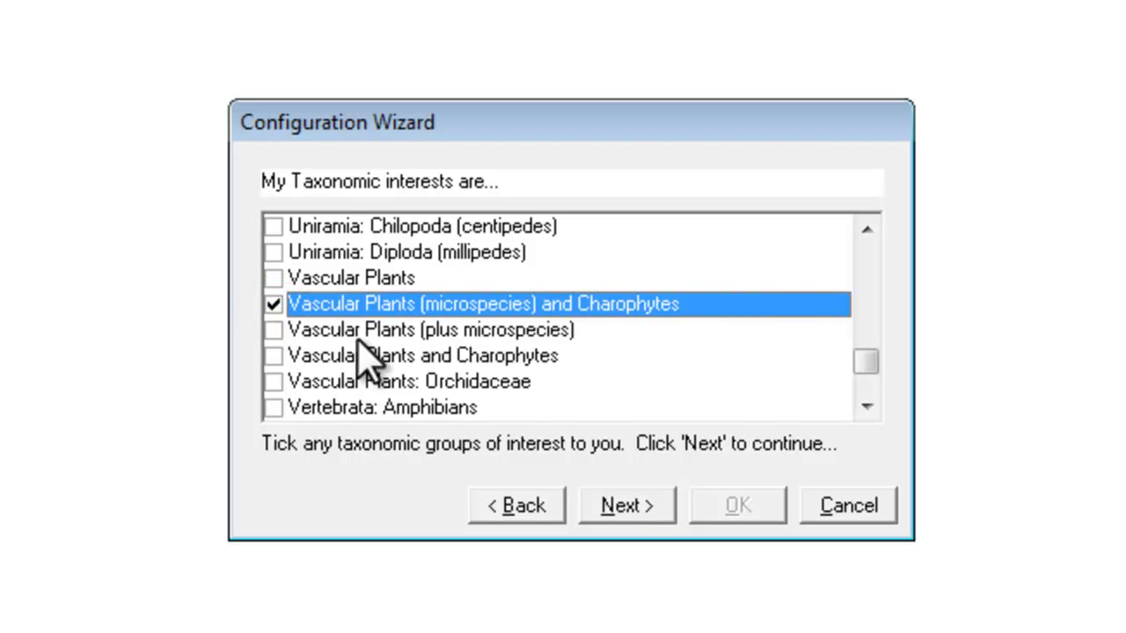
click(624, 511)
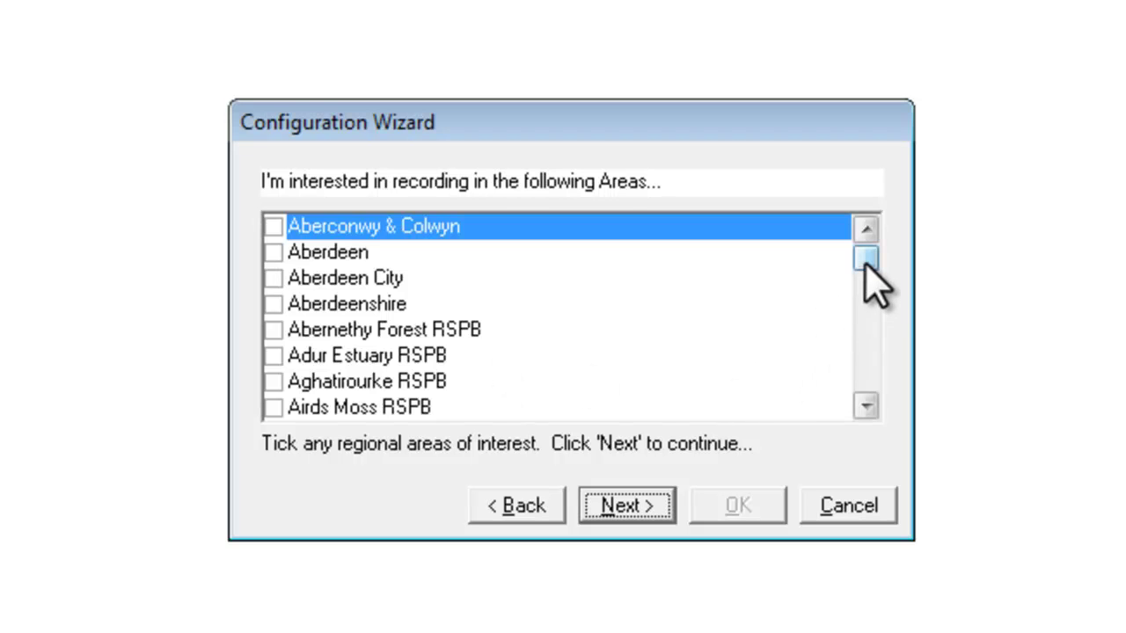
- Tick VC24 and Buckinghamshire in the wizard's Areas list
drag(865, 267, 865, 306)
click(867, 229)
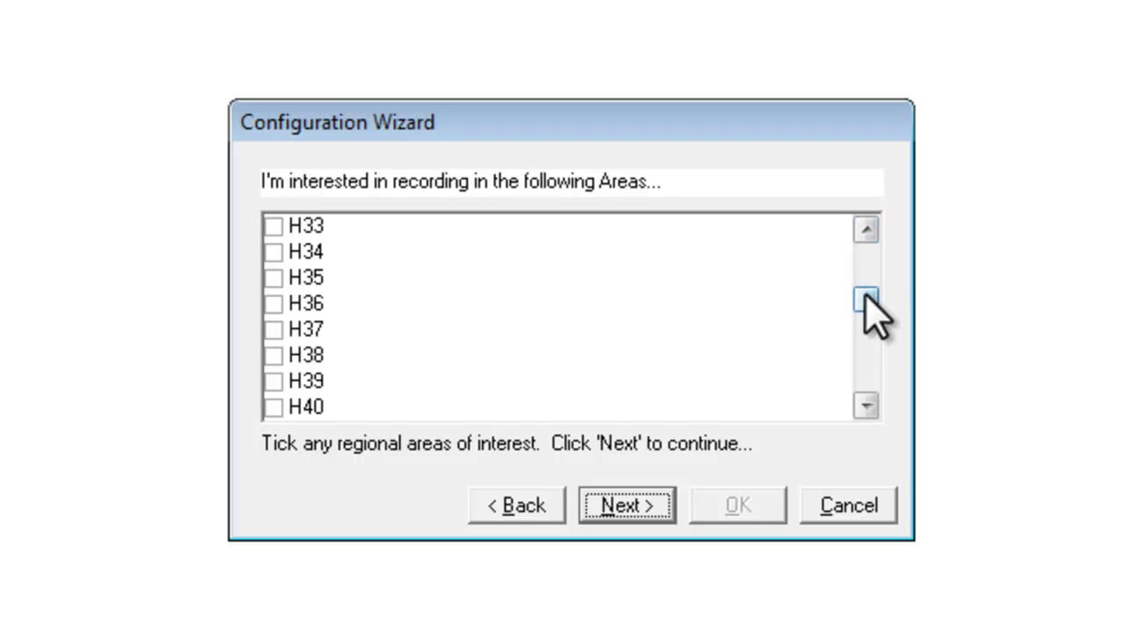
drag(863, 296, 862, 356)
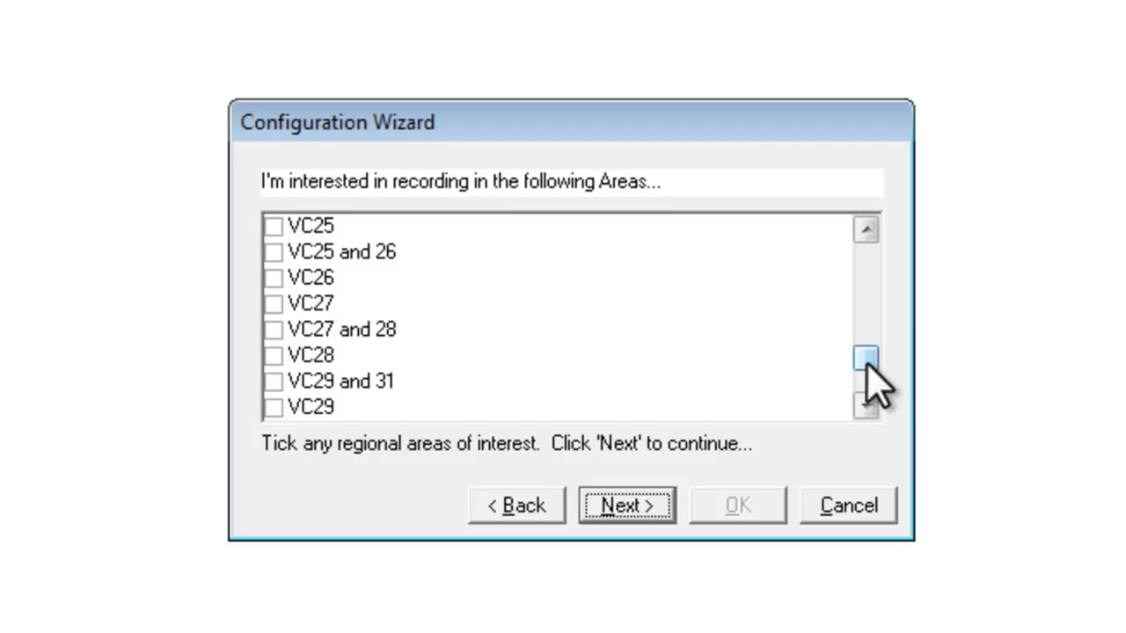
click(867, 231)
click(867, 231)
click(866, 230)
click(866, 230)
scroll(356, 330, up, 1)
click(357, 330)
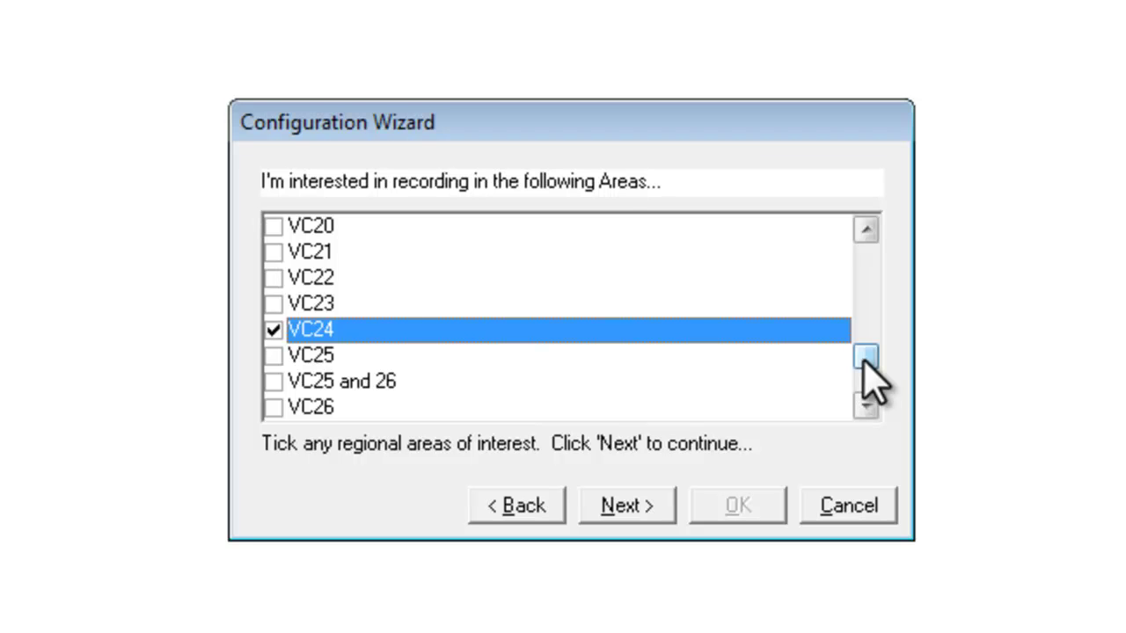
drag(863, 361, 866, 274)
click(863, 251)
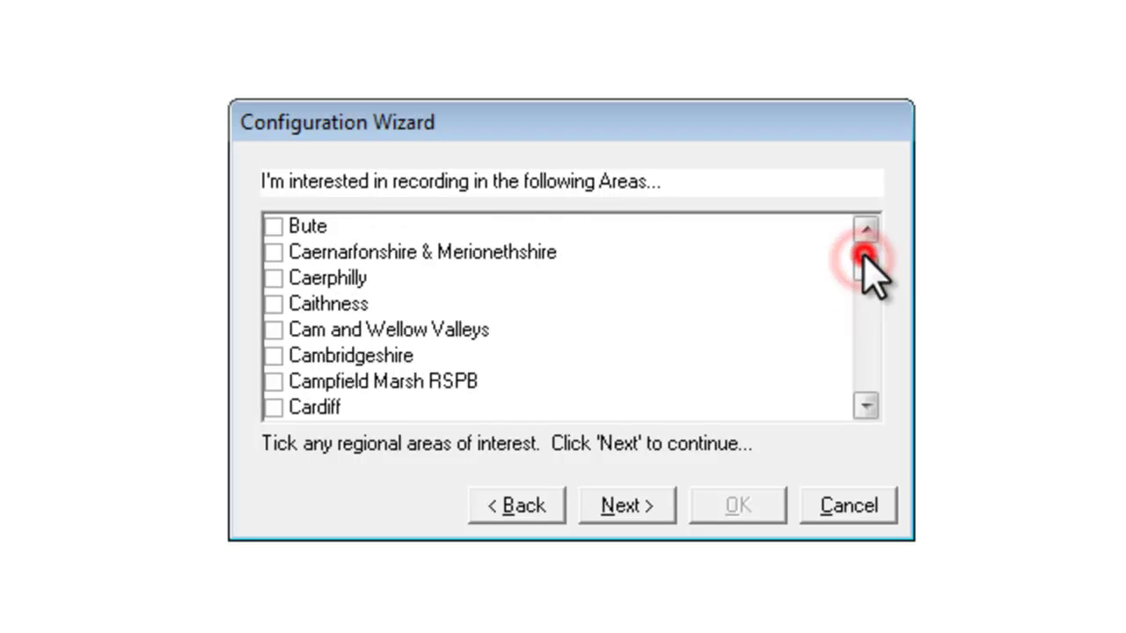
click(274, 278)
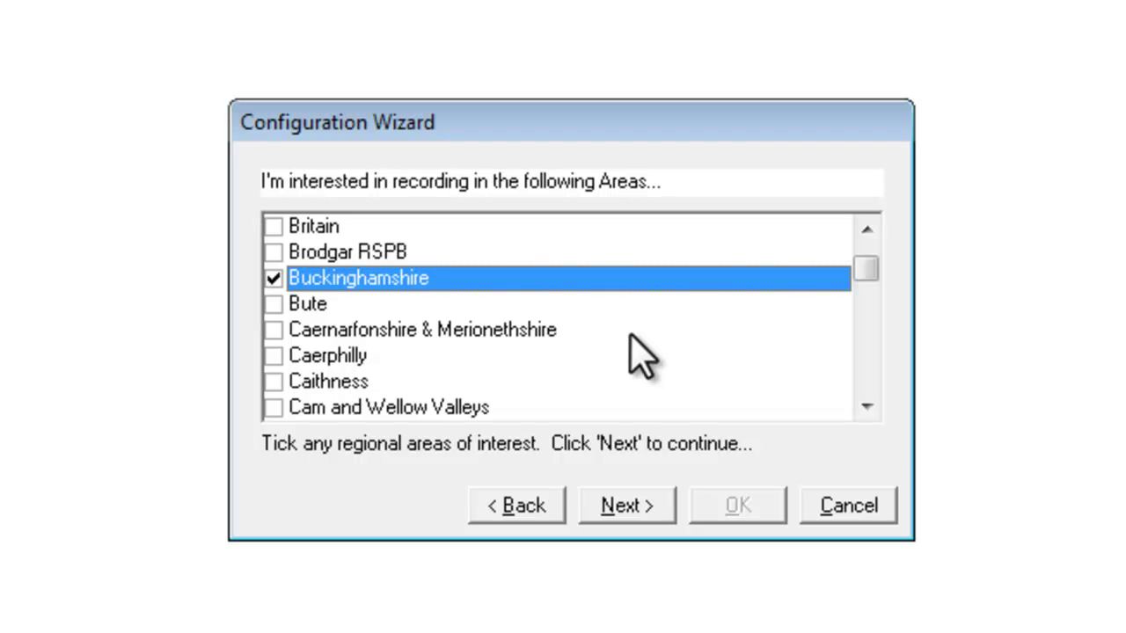
- Apply the configuration with checklist optimization and synonyms kept, then finish the wizard
click(638, 509)
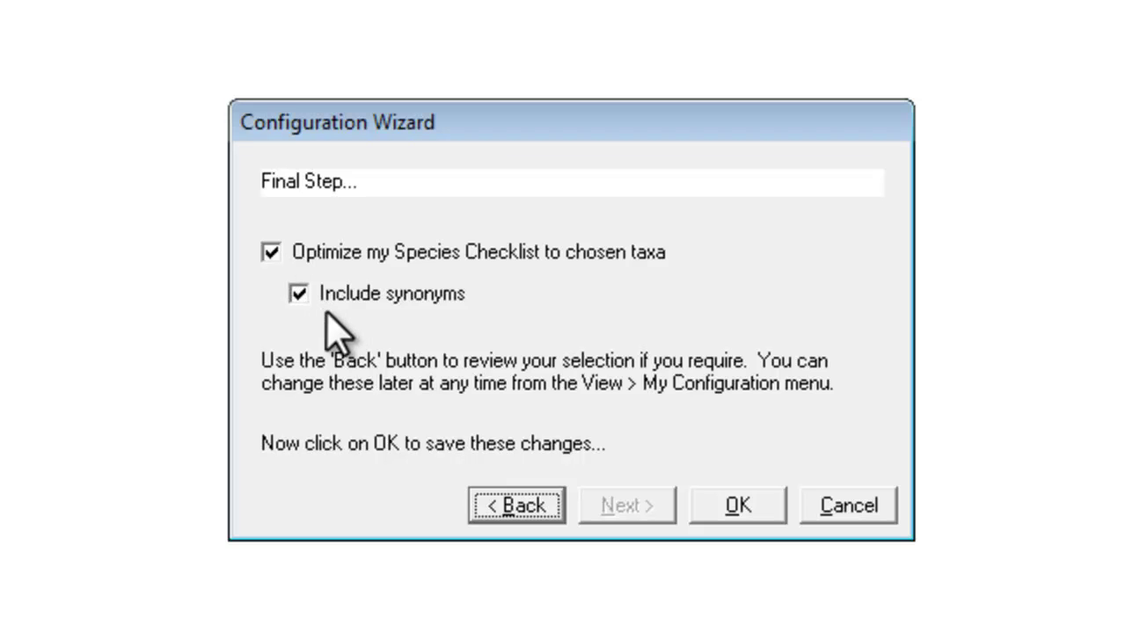
click(737, 510)
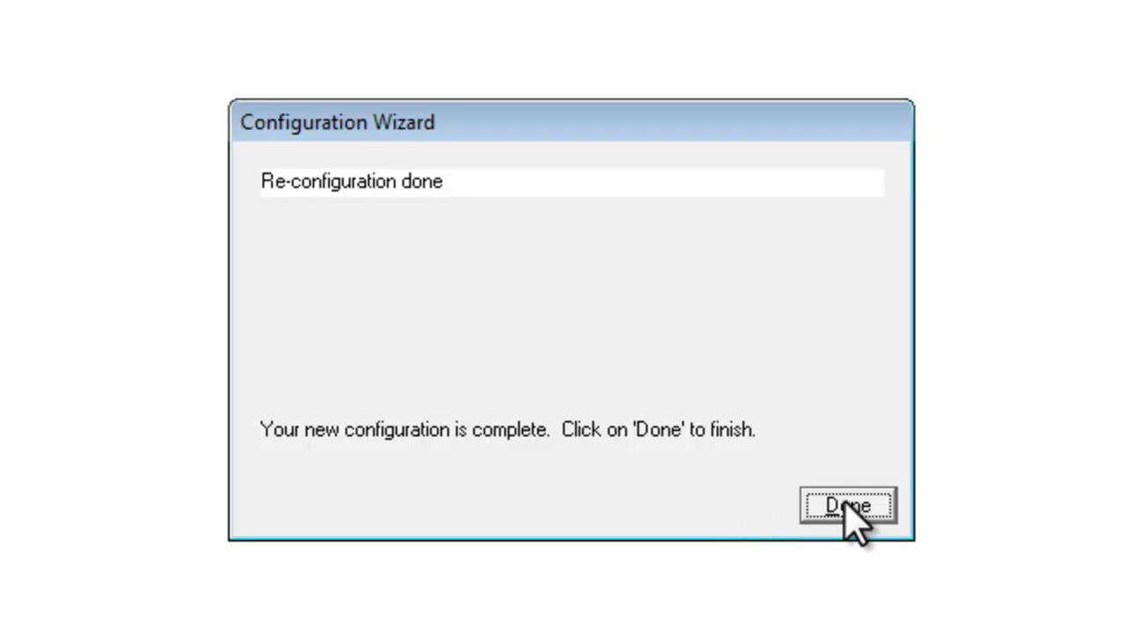
click(847, 507)
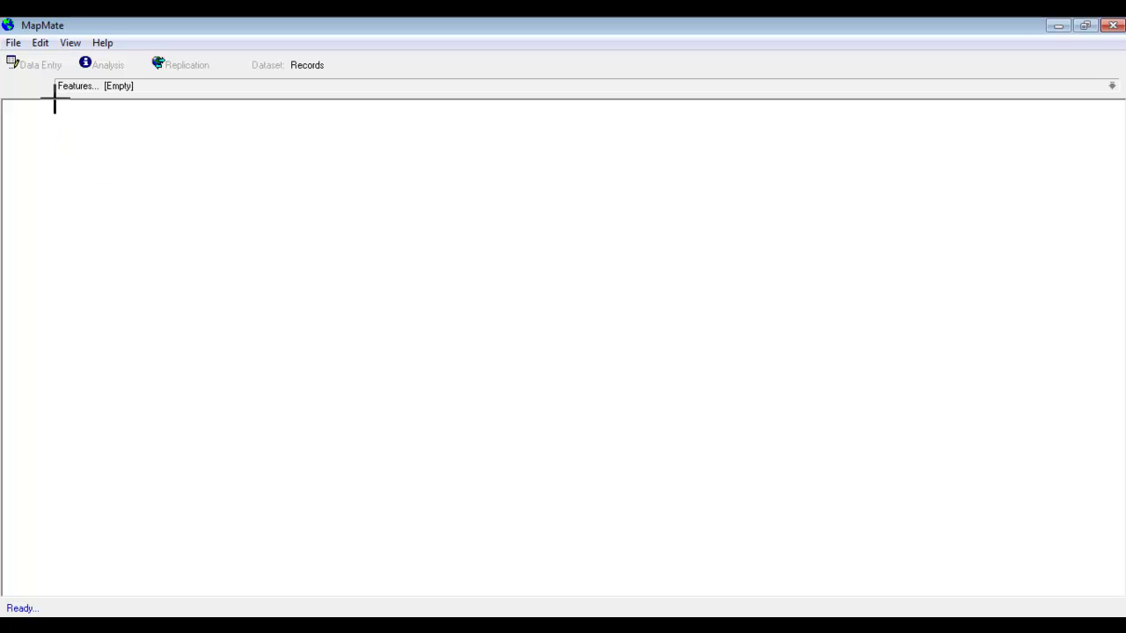
- Set Data Entry defaults to sites in VC24 and taxa Vascular Plants (microspecies) and Charophytes
click(45, 67)
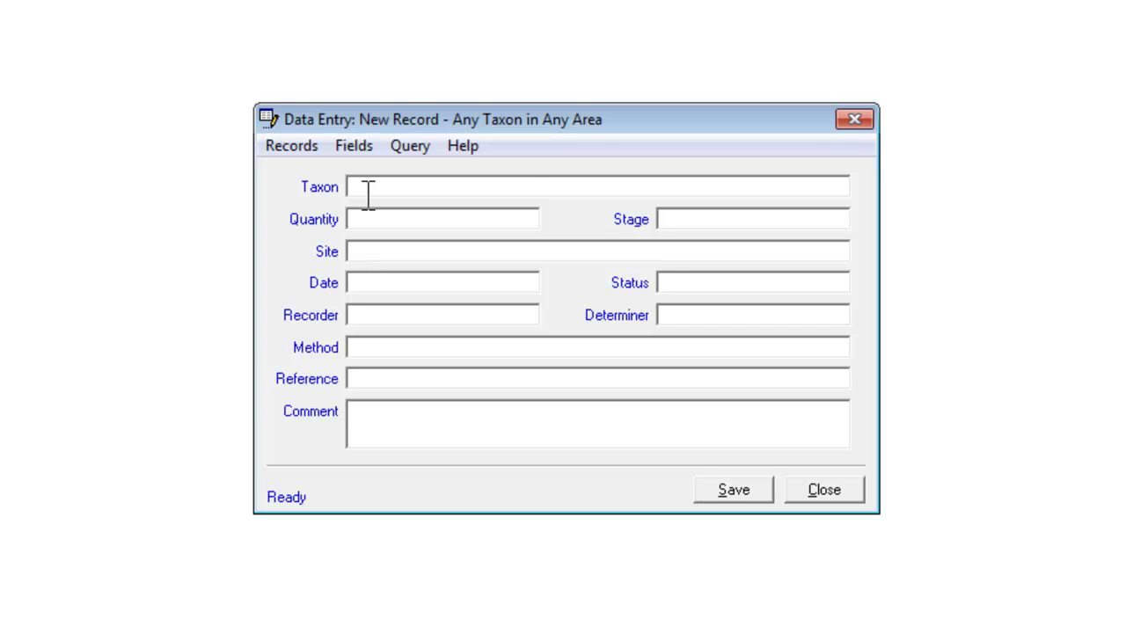
click(301, 150)
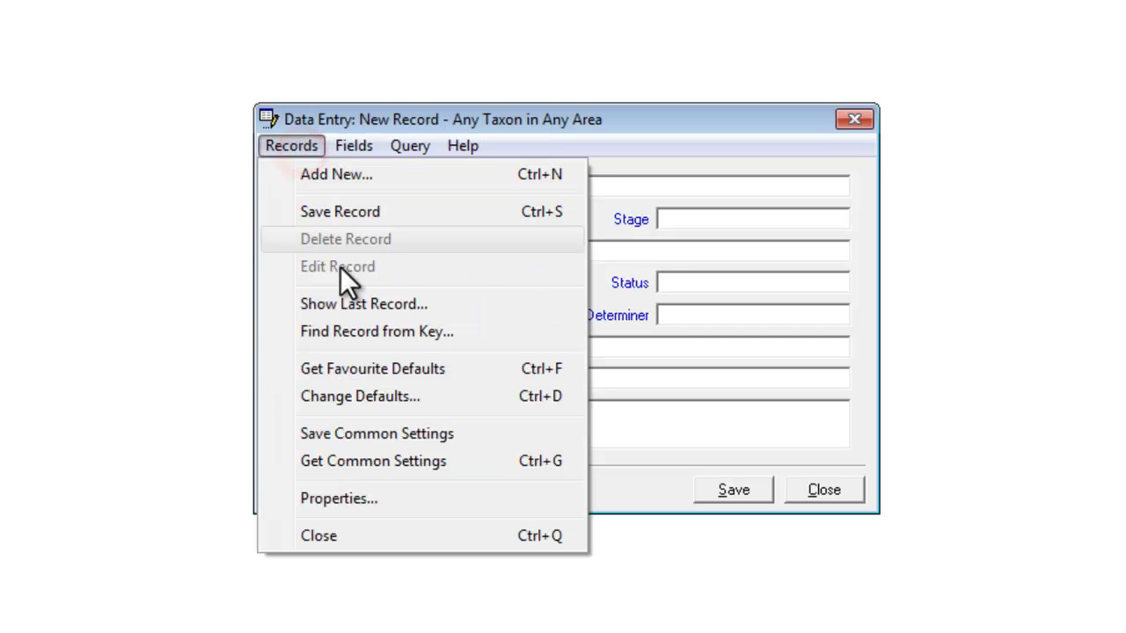
click(359, 395)
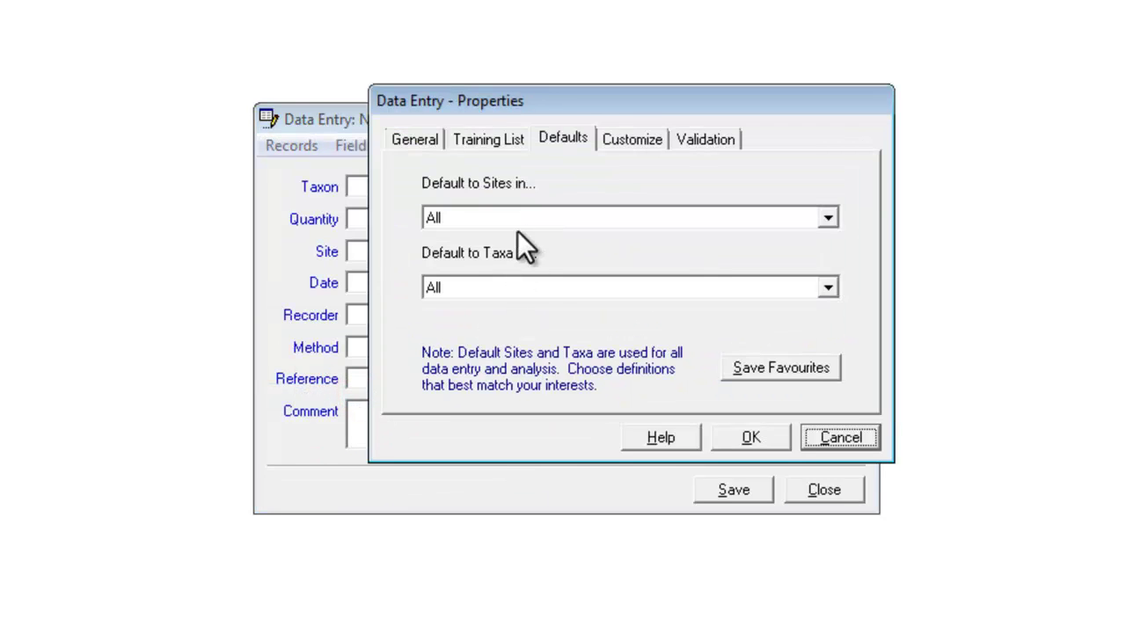
click(830, 219)
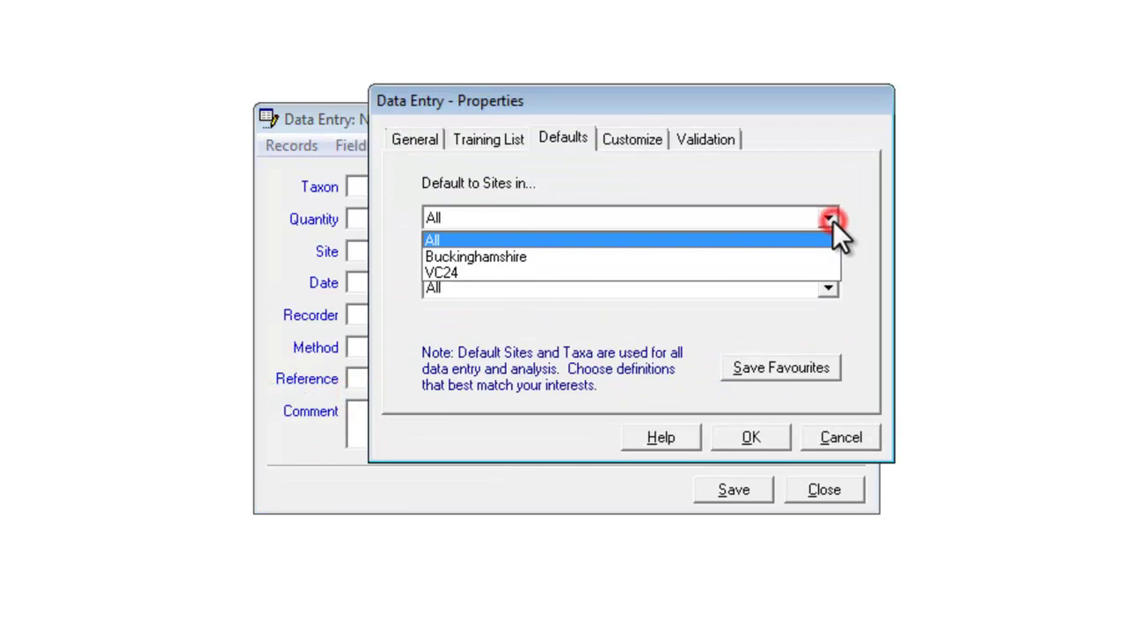
click(828, 227)
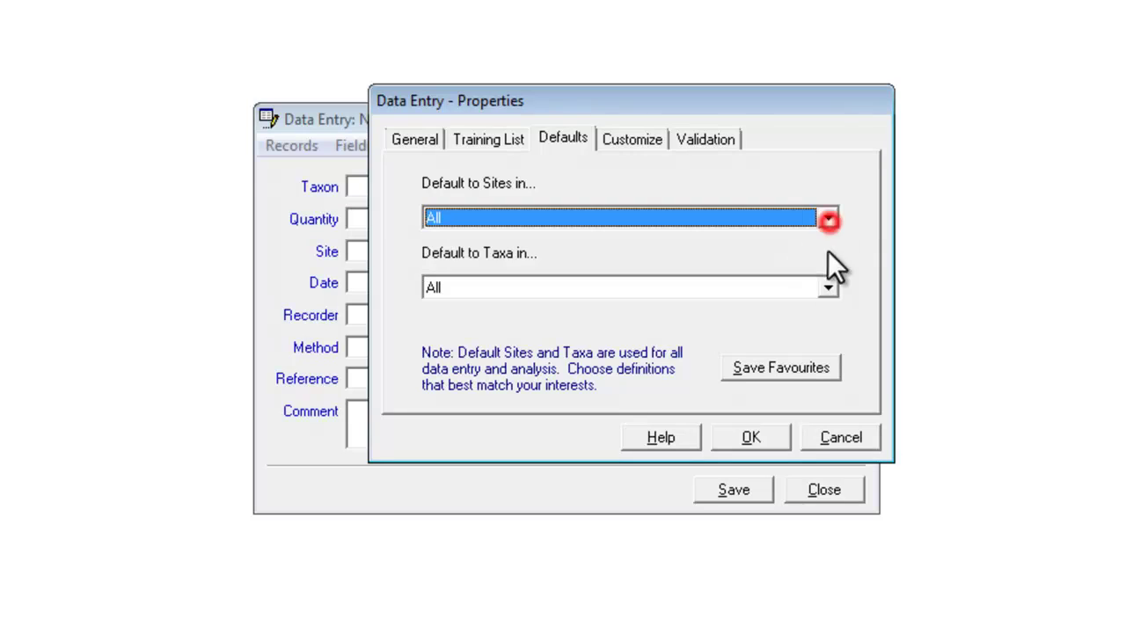
click(828, 288)
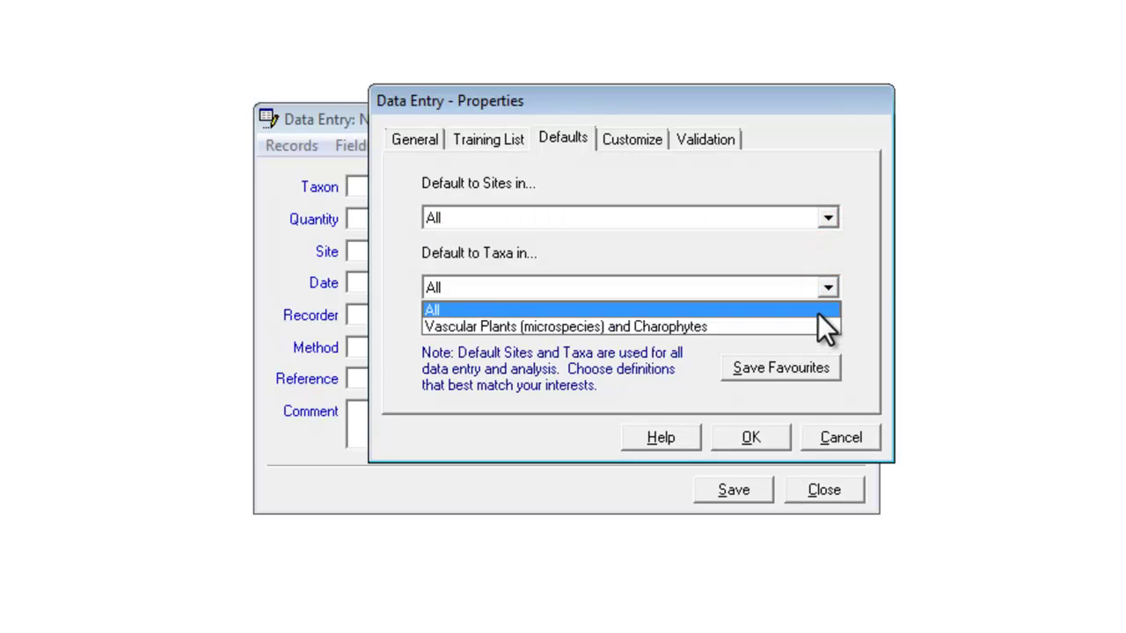
click(828, 288)
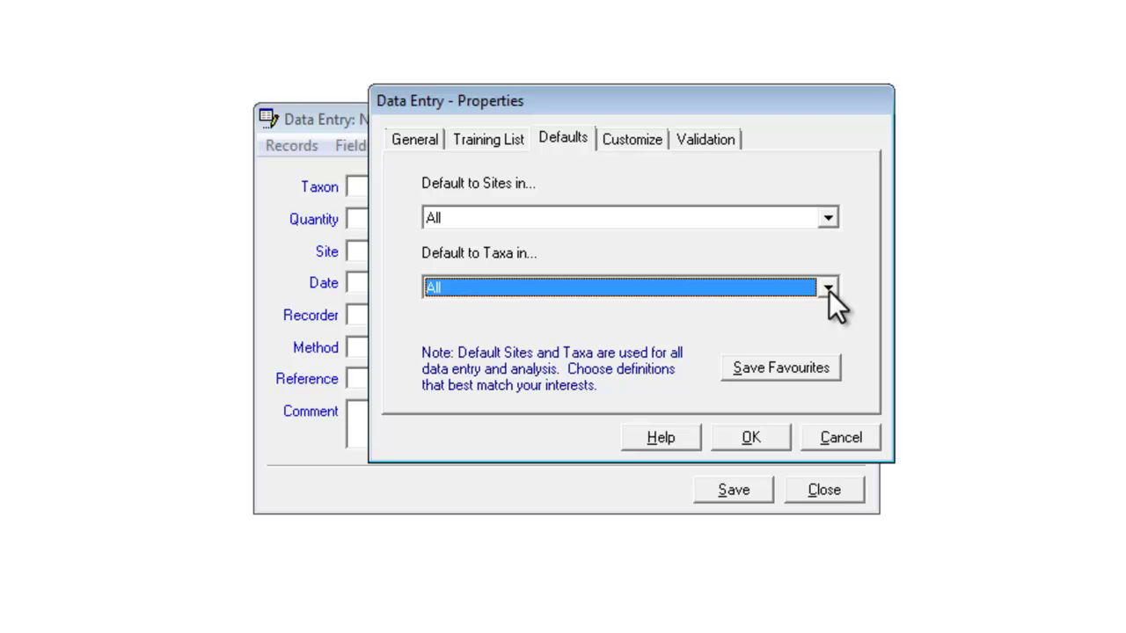
click(828, 290)
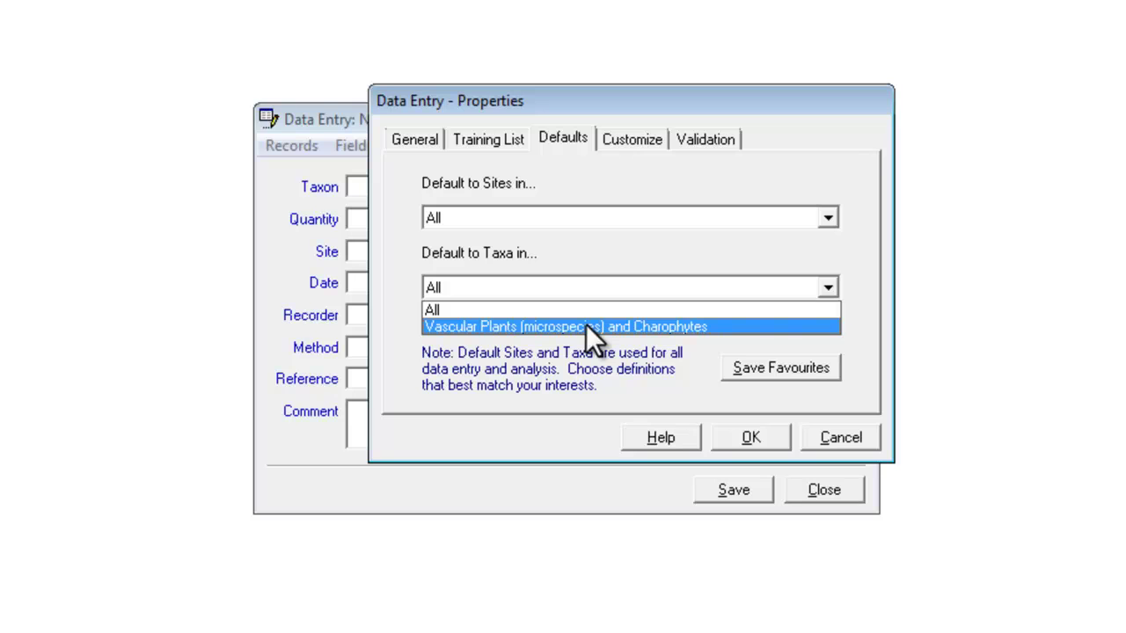
click(685, 326)
click(827, 216)
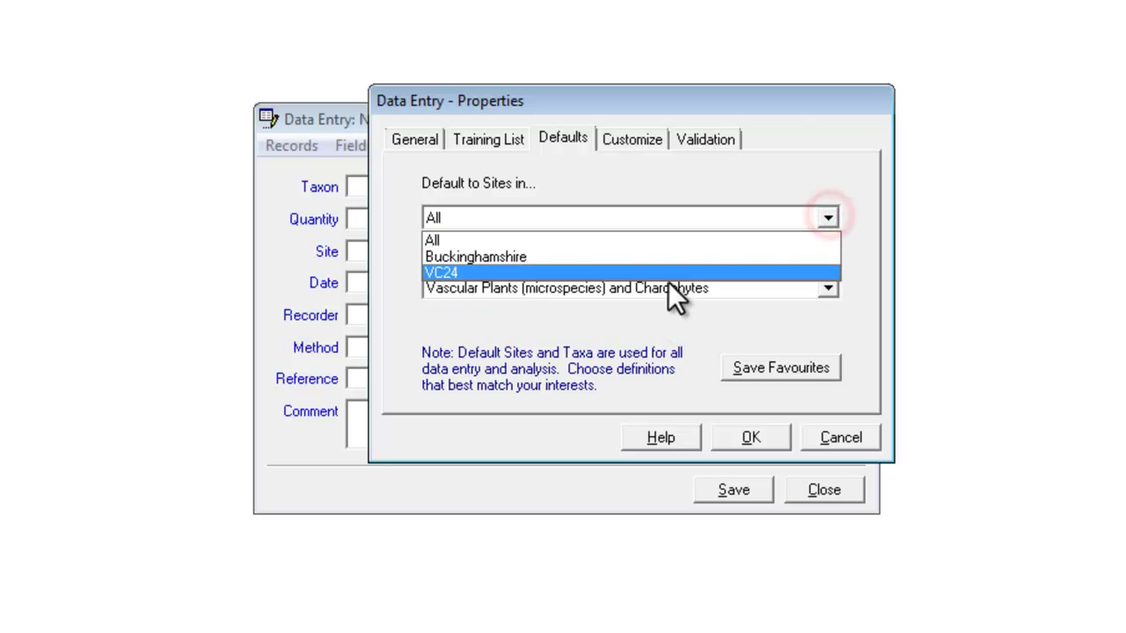
click(670, 274)
click(749, 437)
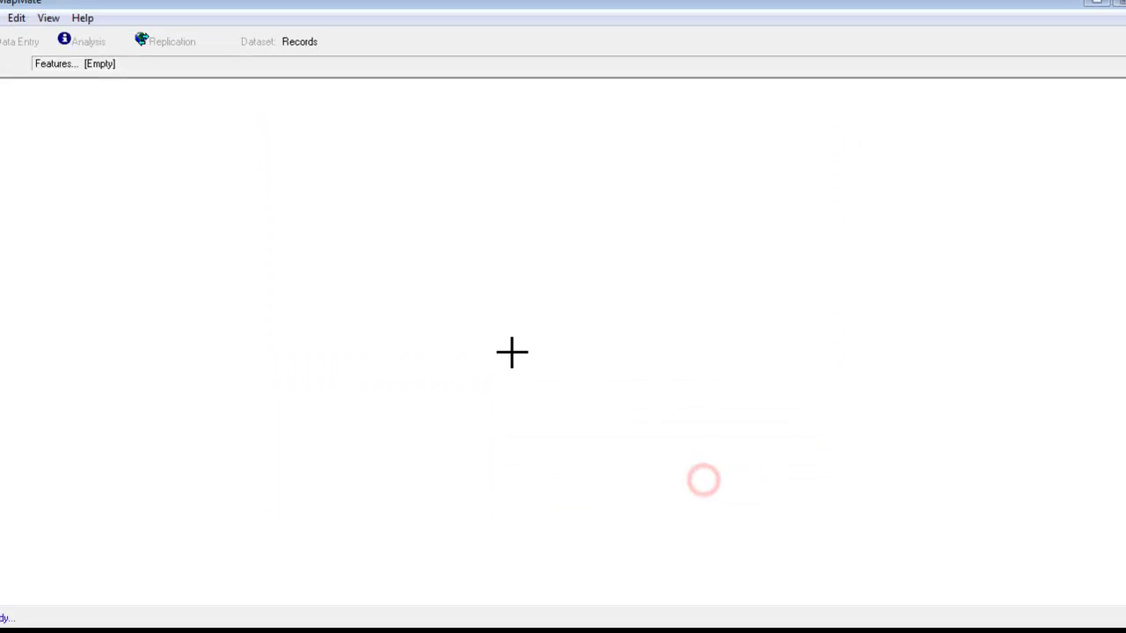
- From the Browser, change the default sites to Buckinghamshire, then close the Browser
click(92, 44)
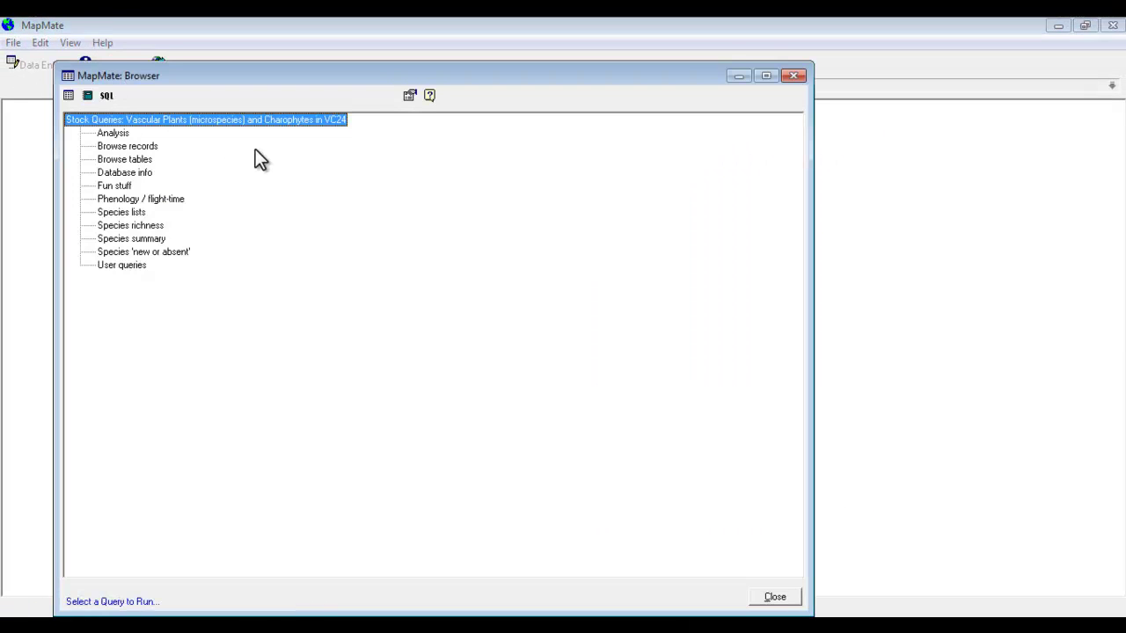
double_click(151, 148)
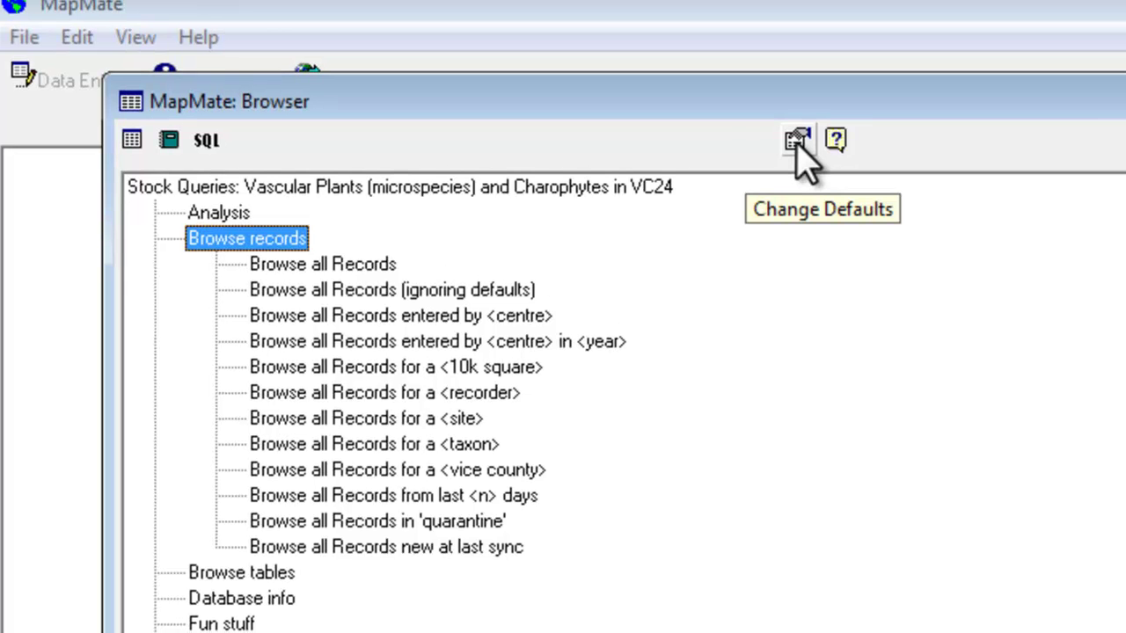
click(801, 143)
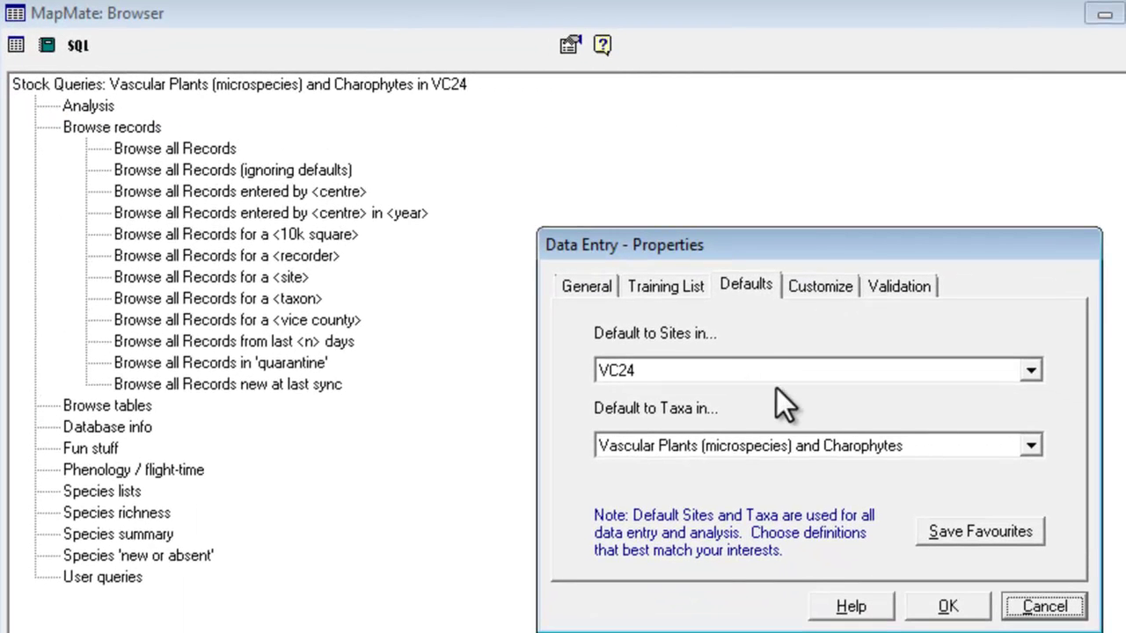
click(1031, 370)
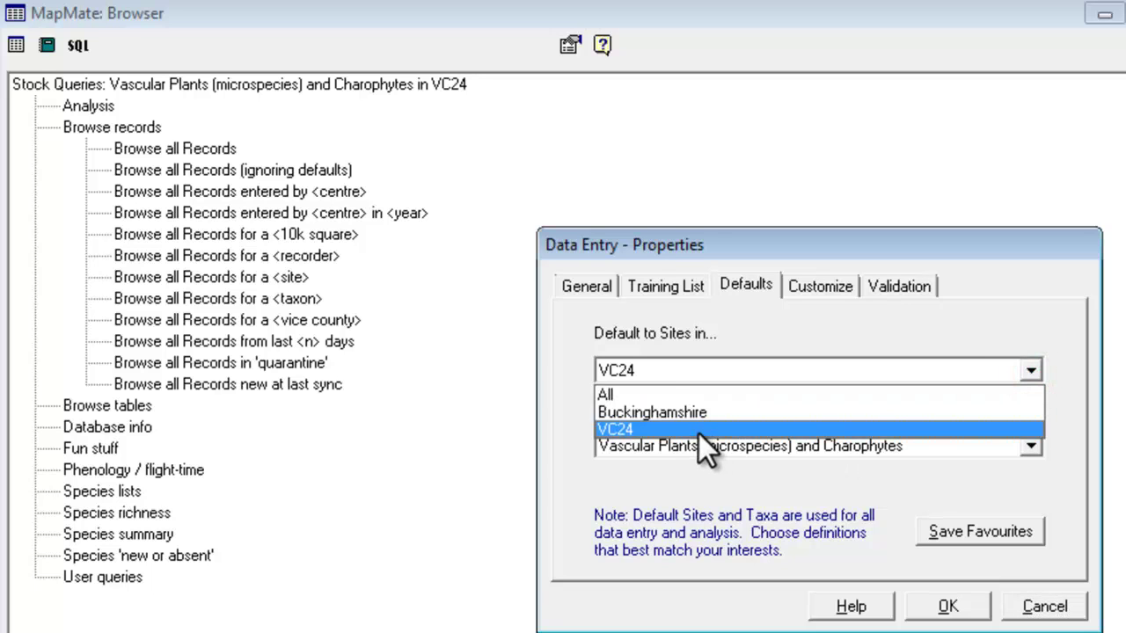
click(690, 414)
click(943, 606)
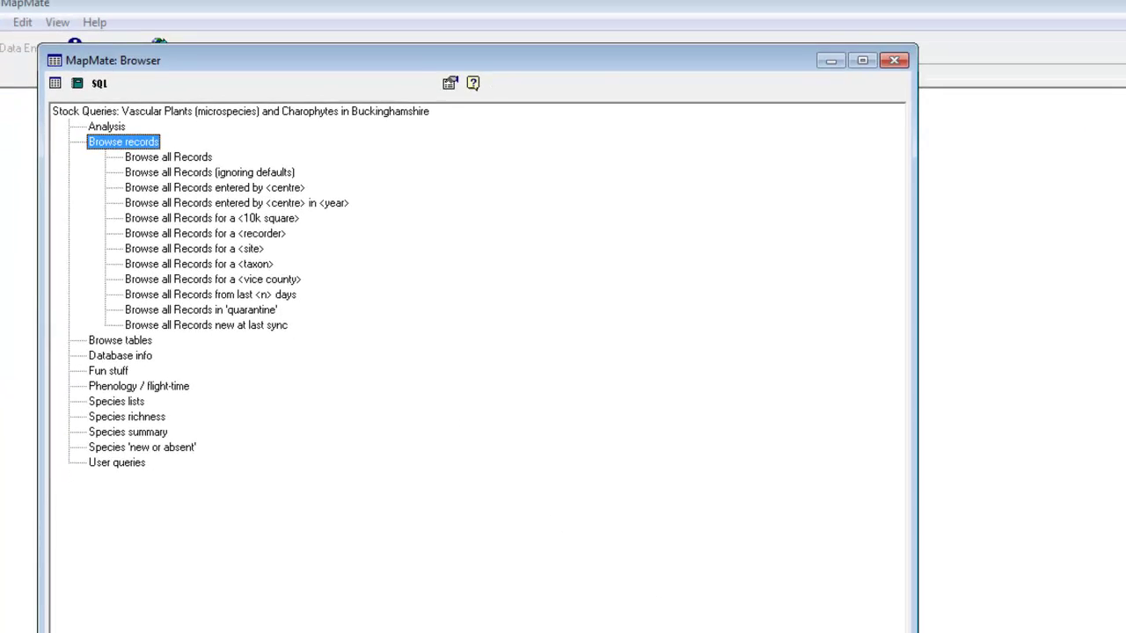
click(868, 632)
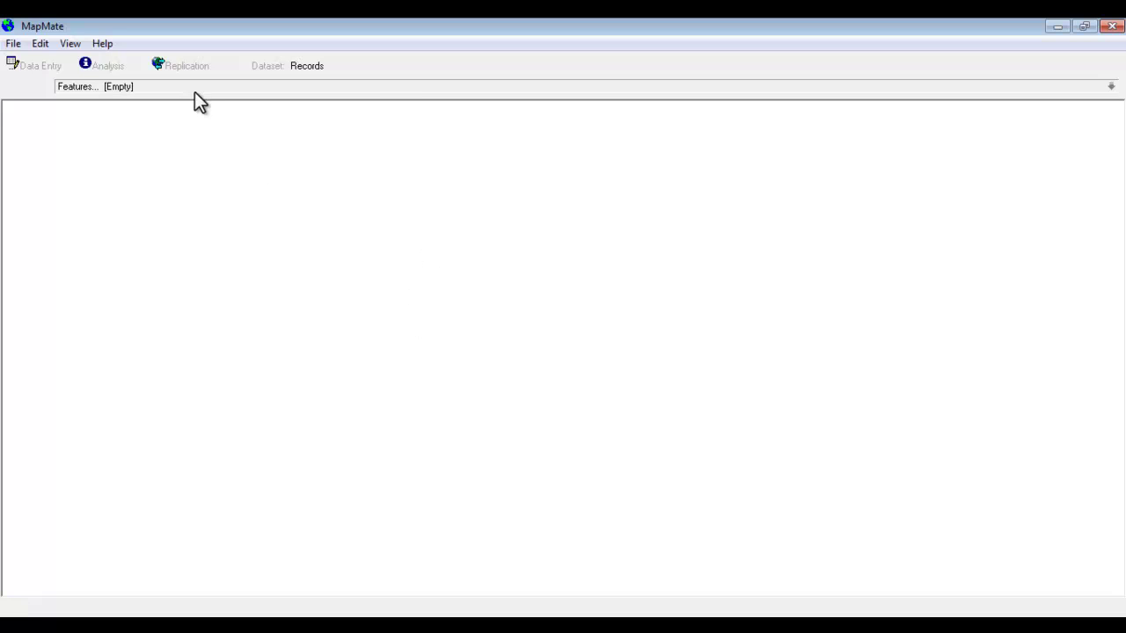
- Set Replicator filters to sites VC24 and taxa Vascular Plants (microspecies) and Charophytes
click(190, 71)
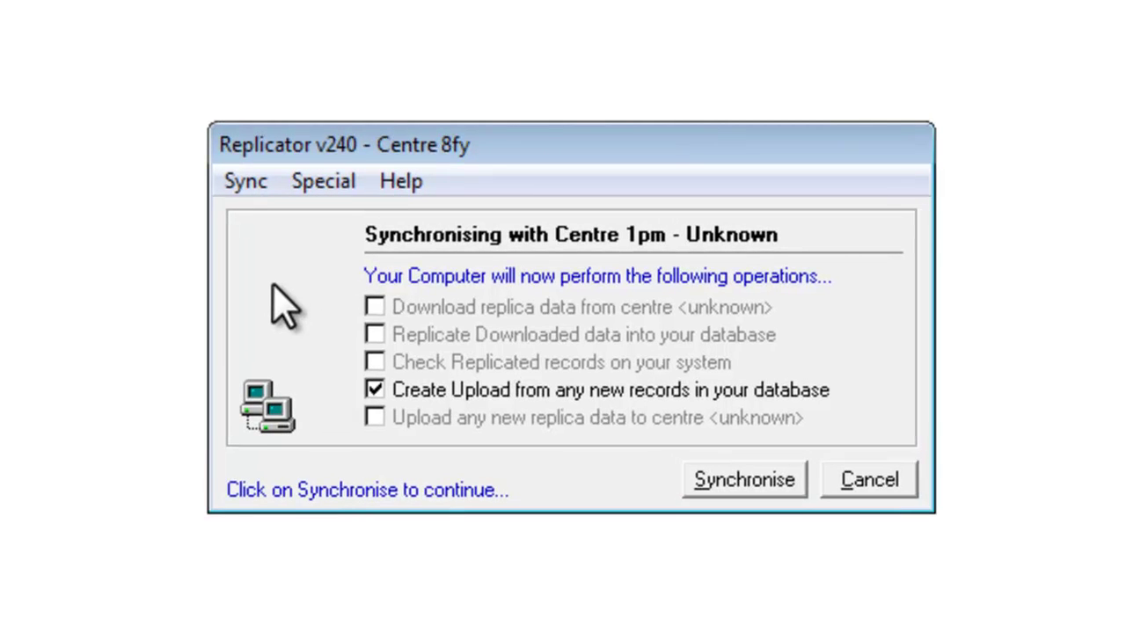
click(312, 183)
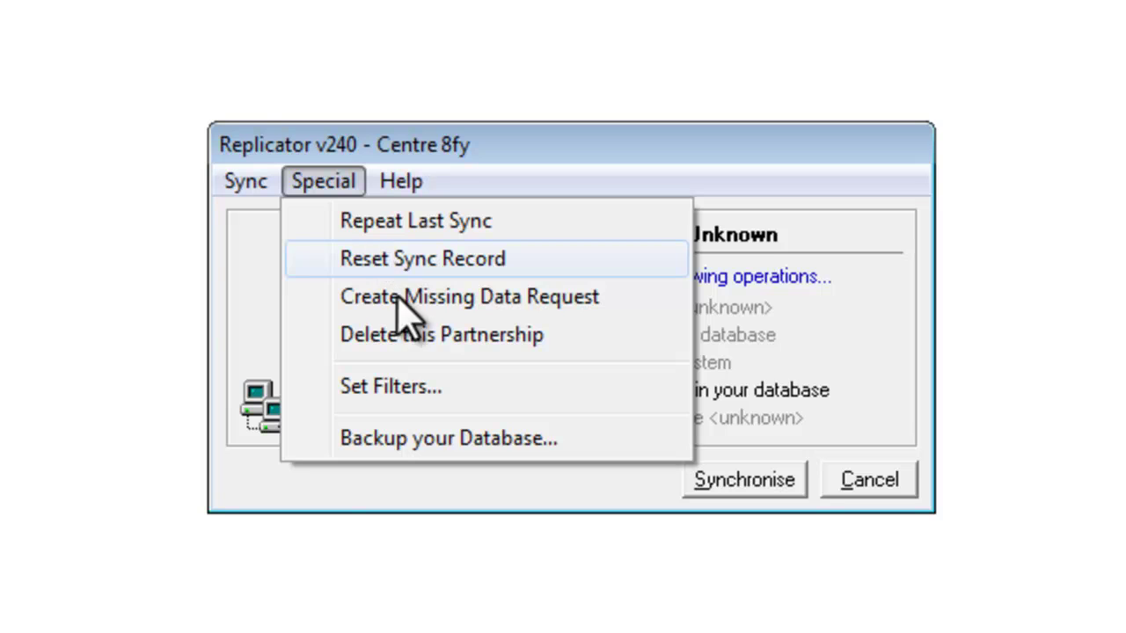
click(387, 385)
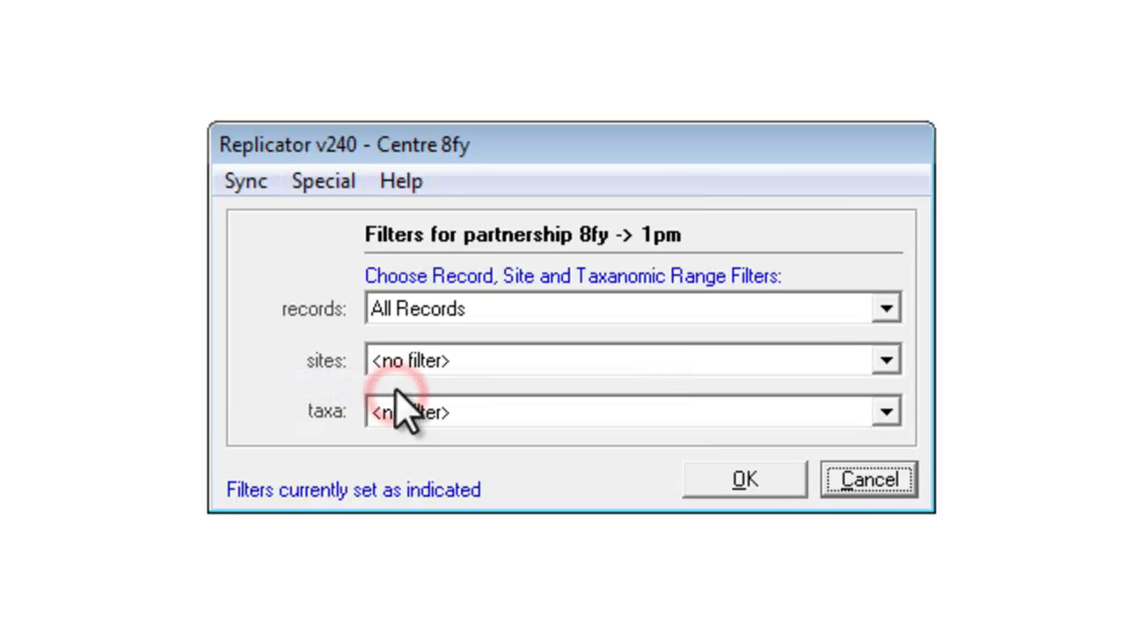
click(505, 362)
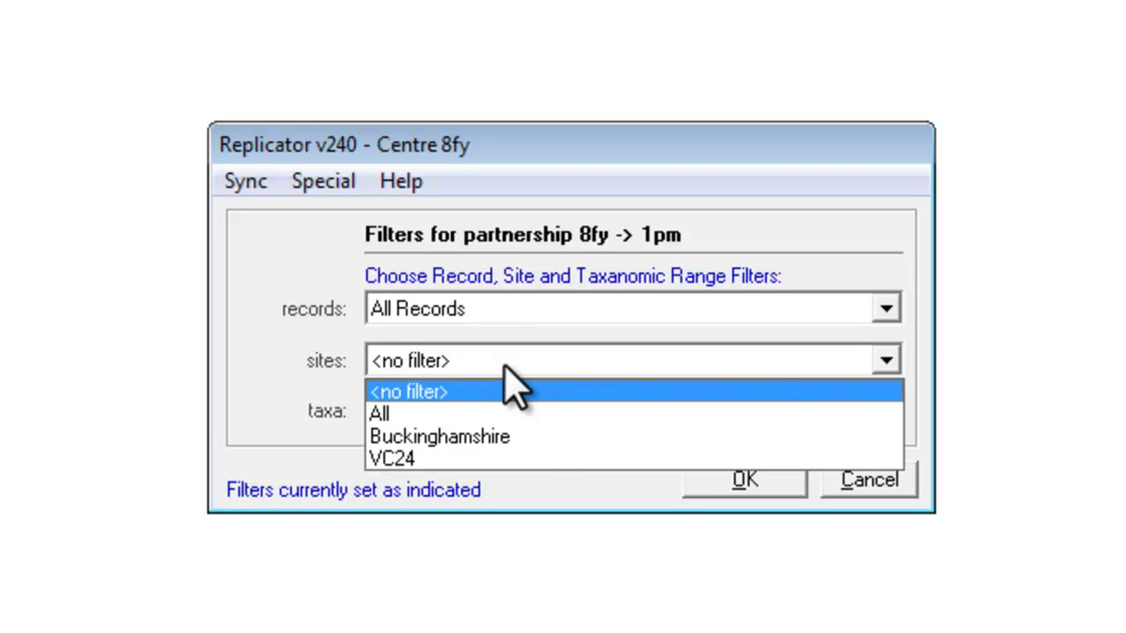
click(451, 457)
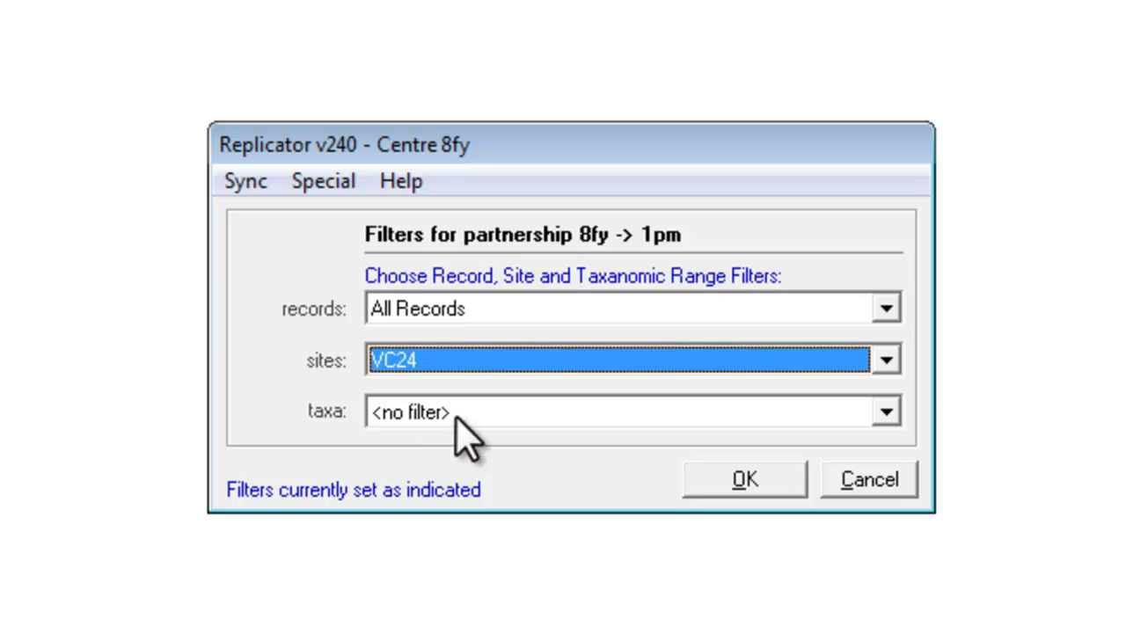
click(457, 421)
click(459, 490)
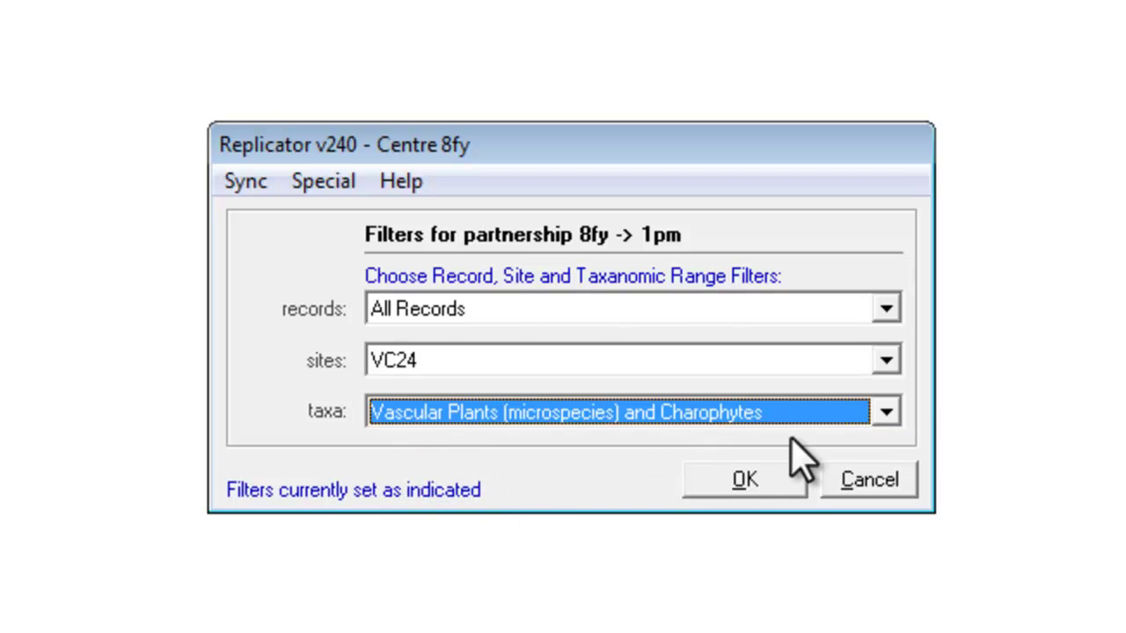
click(883, 413)
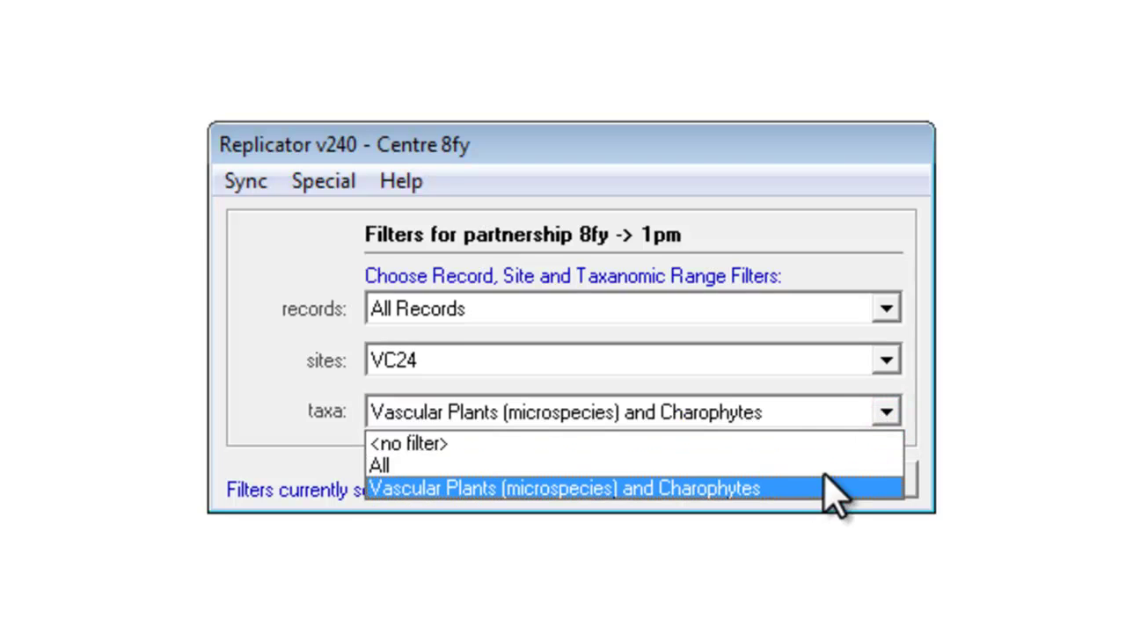
click(882, 414)
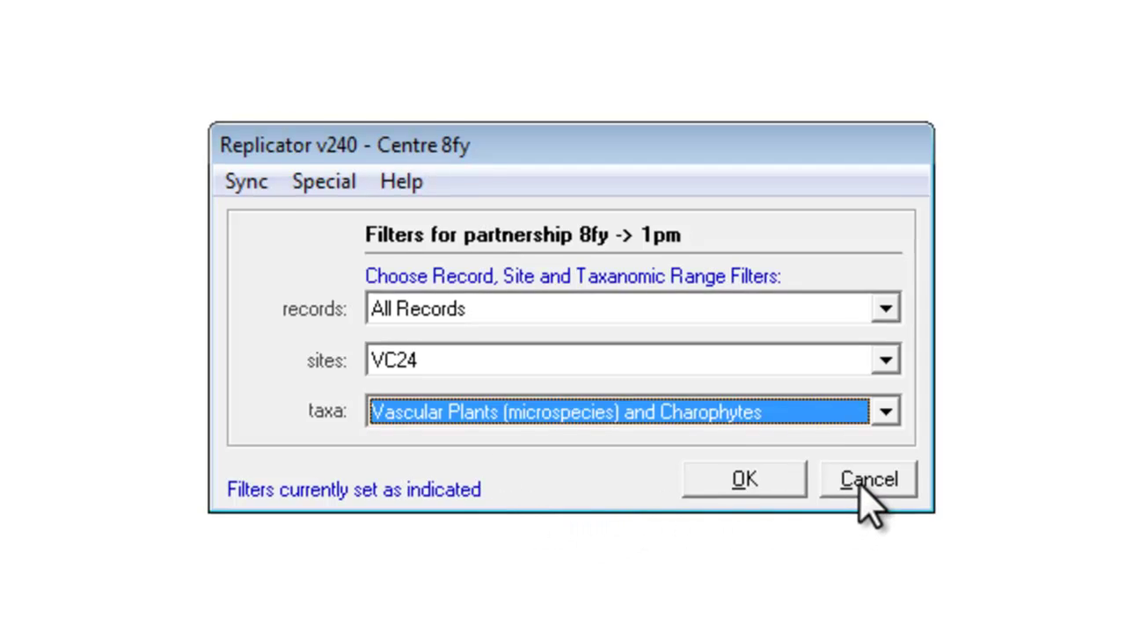
- Close the Replicator and relaunch the Configuration Wizard from View > My Configuration
click(729, 425)
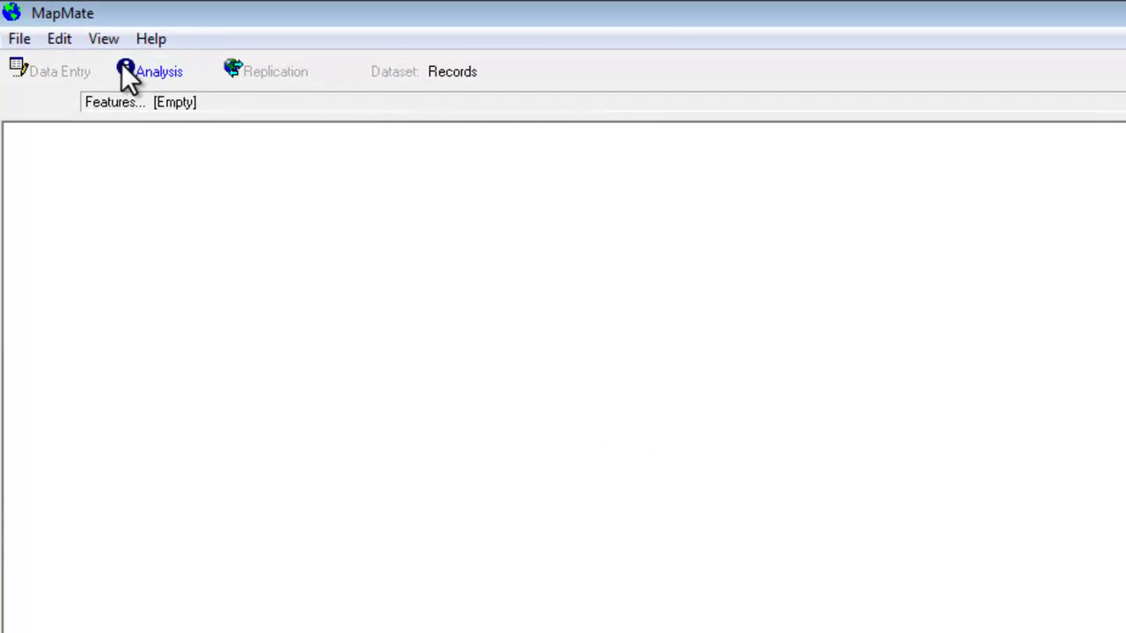
click(104, 39)
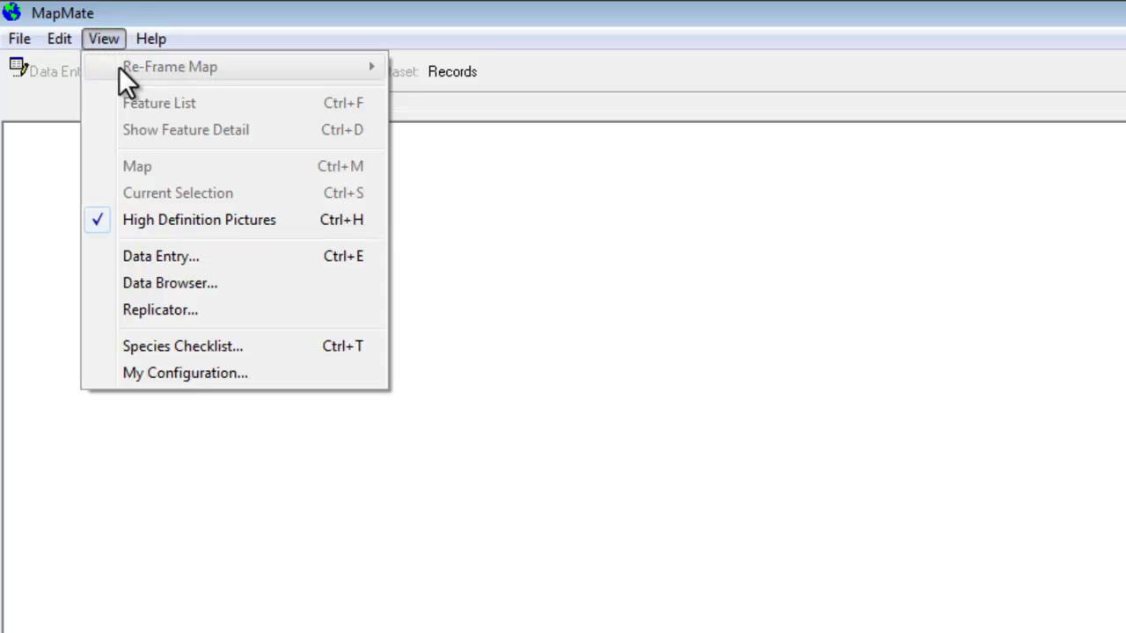
click(196, 373)
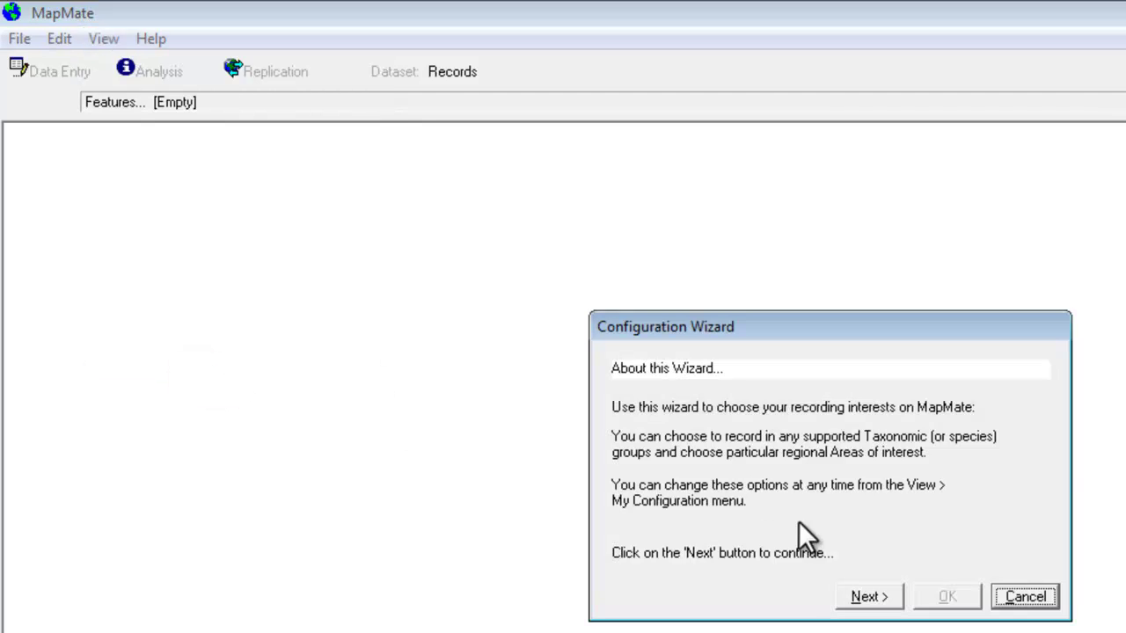
click(867, 597)
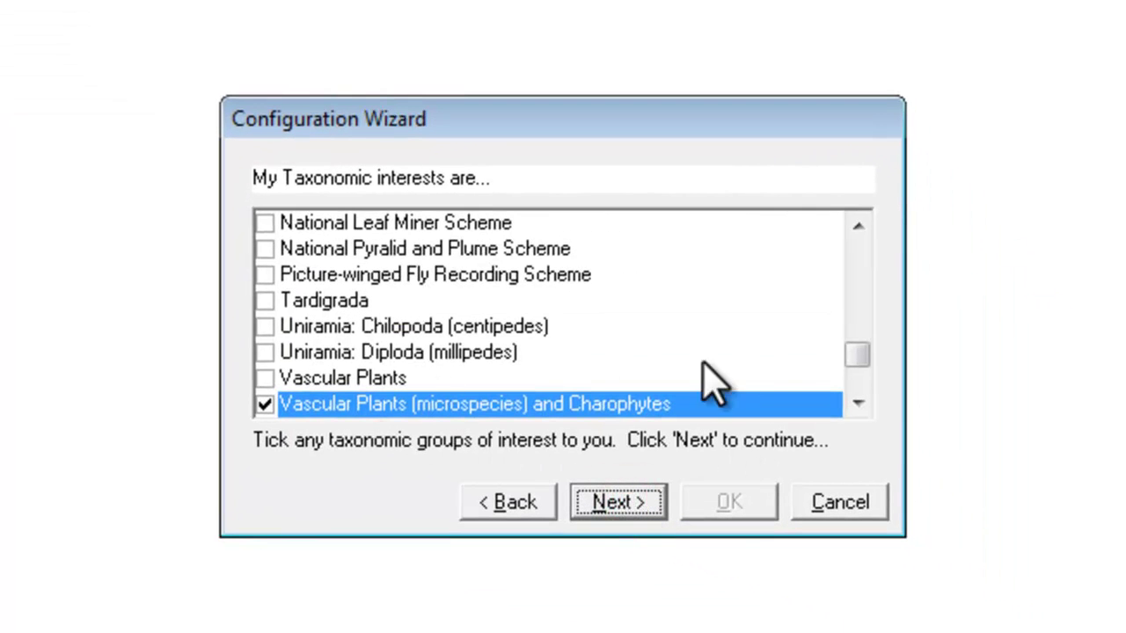
- Tick Uniramia: Diploda (millipedes) as a taxonomic interest
click(265, 353)
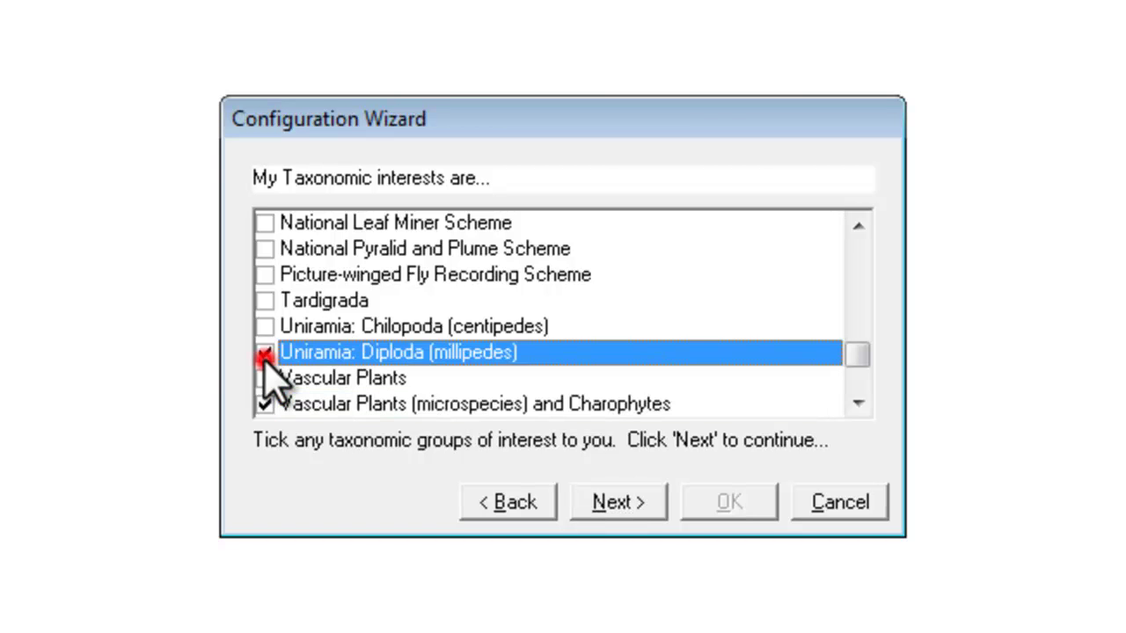
click(857, 353)
mouse_move(858, 353)
mouse_down()
mouse_move(860, 299)
mouse_move(861, 361)
mouse_up()
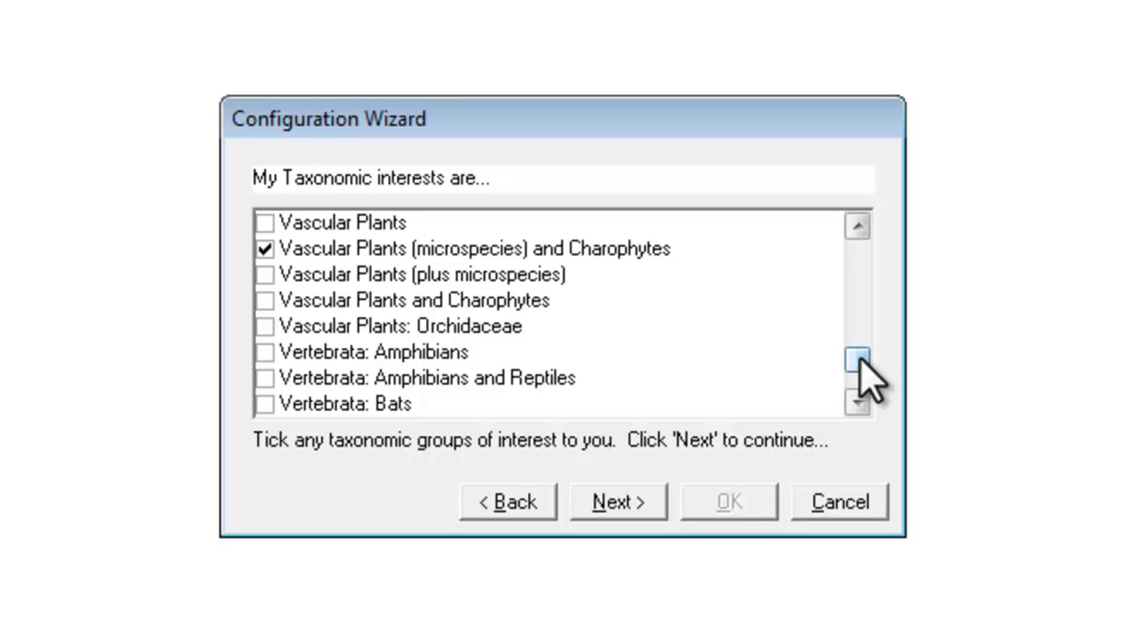
click(859, 362)
- Tick Bryophytes plus Bryophytes: Mosses, Liverworts and Hornworts at the top of the list
drag(859, 361, 854, 259)
click(856, 228)
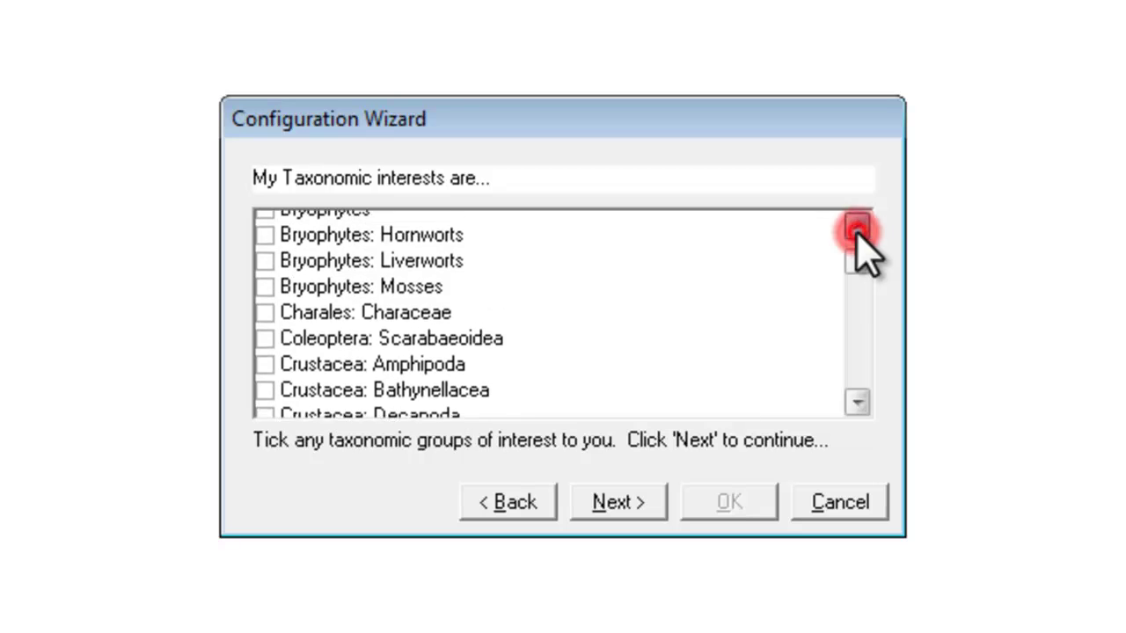
click(857, 228)
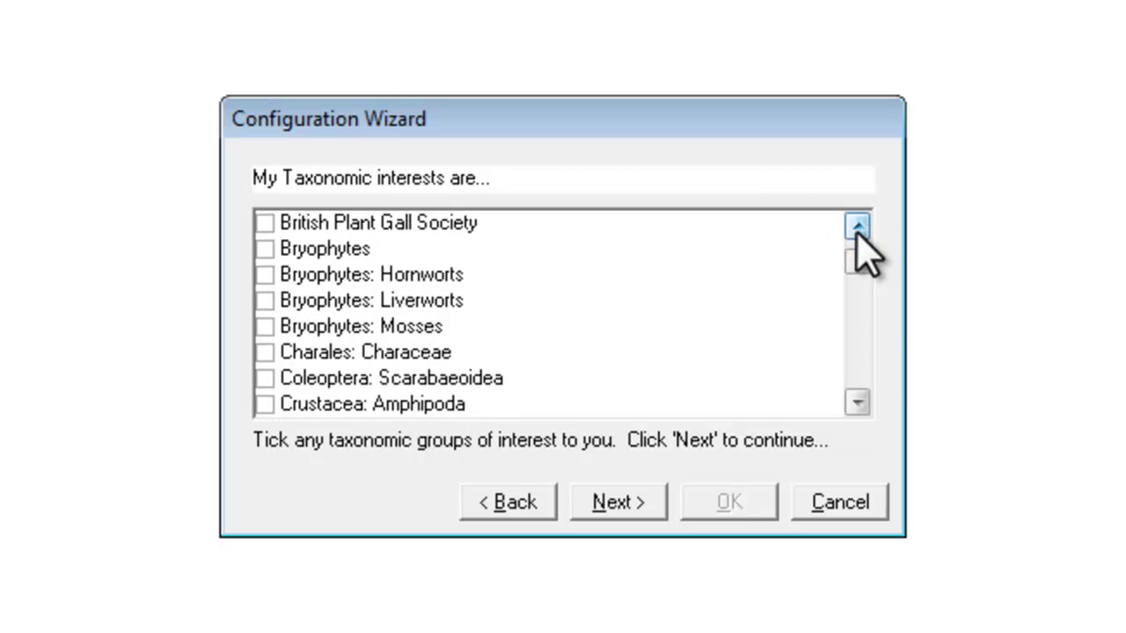
click(266, 250)
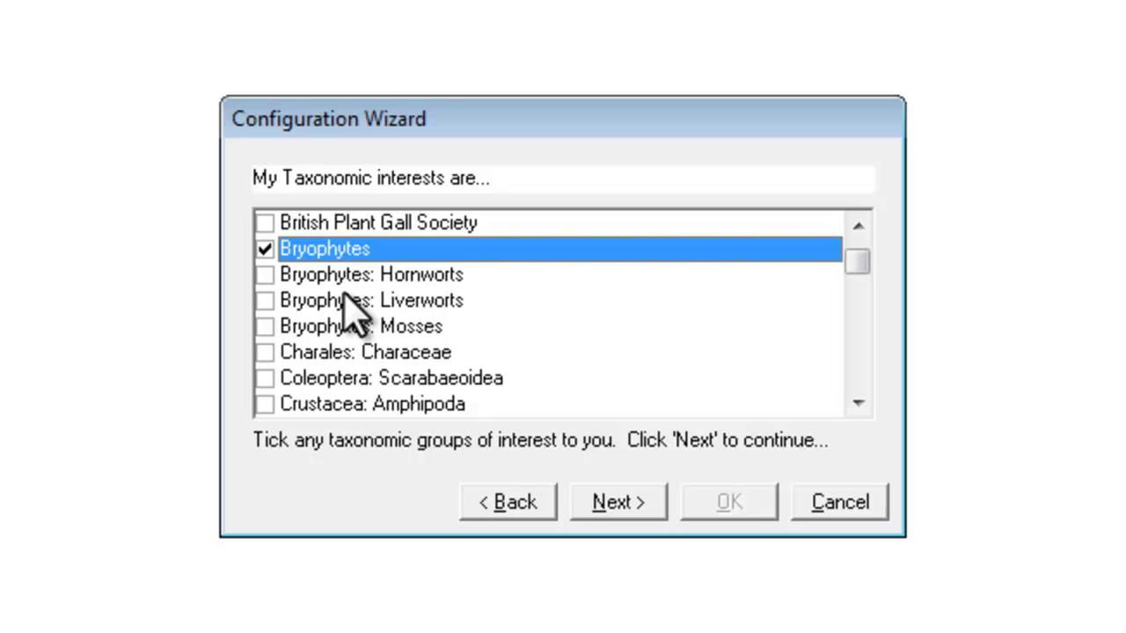
click(267, 325)
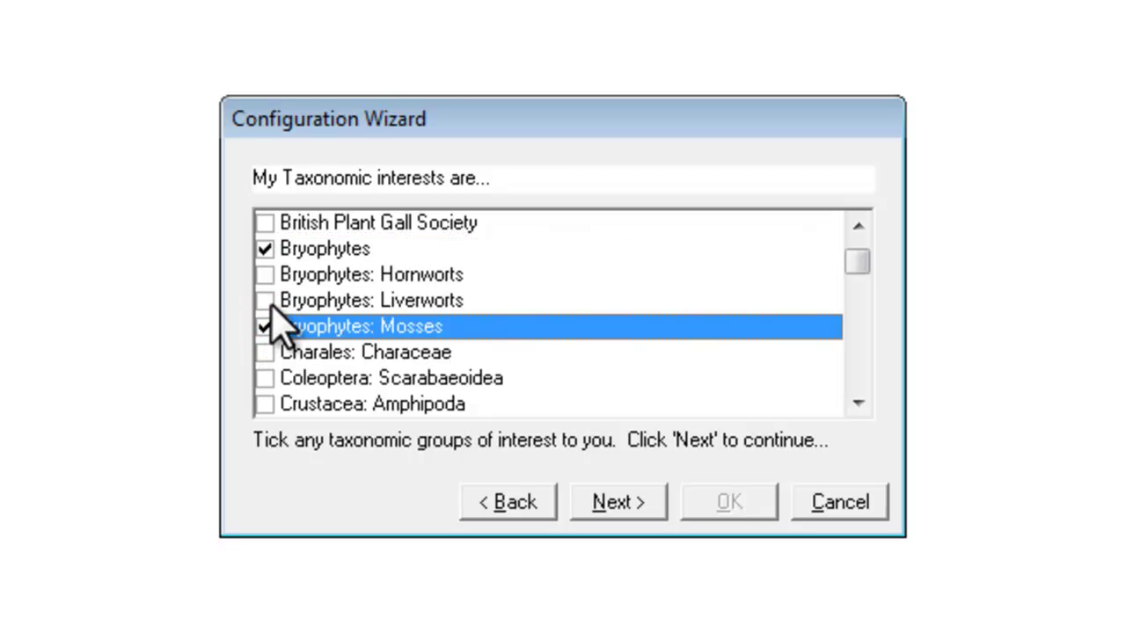
click(266, 301)
click(265, 276)
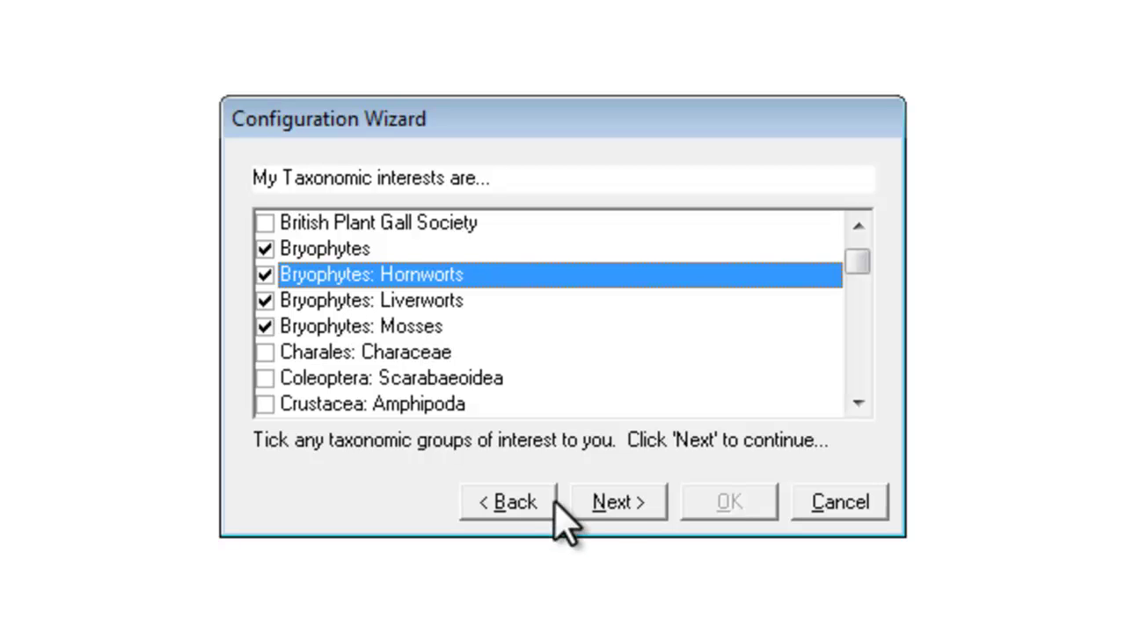
- Add VC23 and VC22 as areas of interest and apply the configuration
click(607, 507)
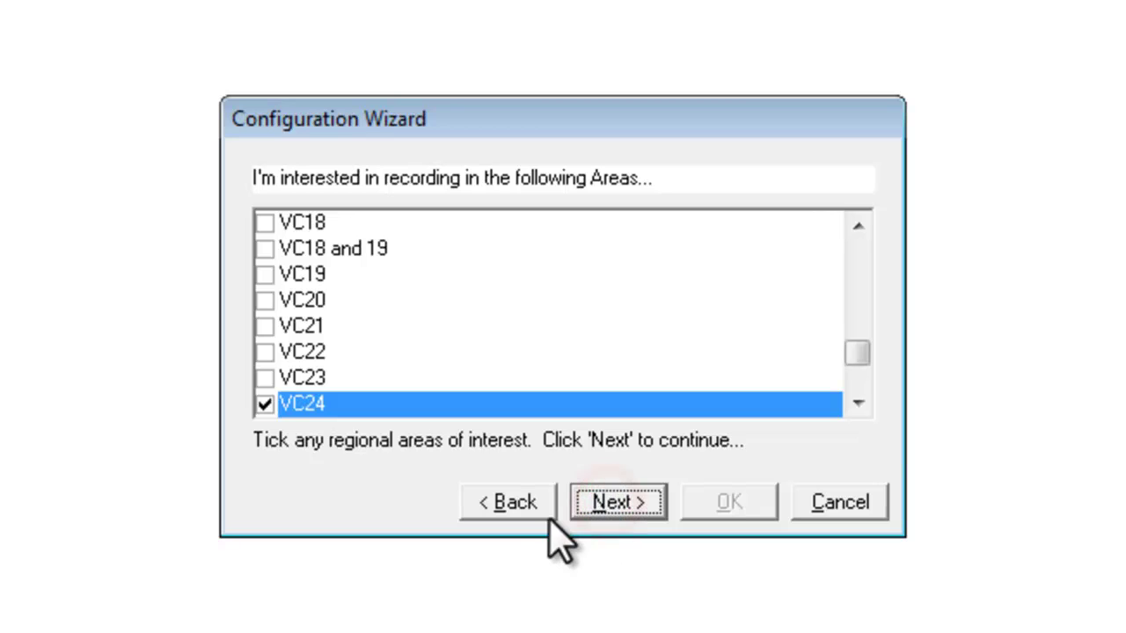
click(264, 377)
click(265, 351)
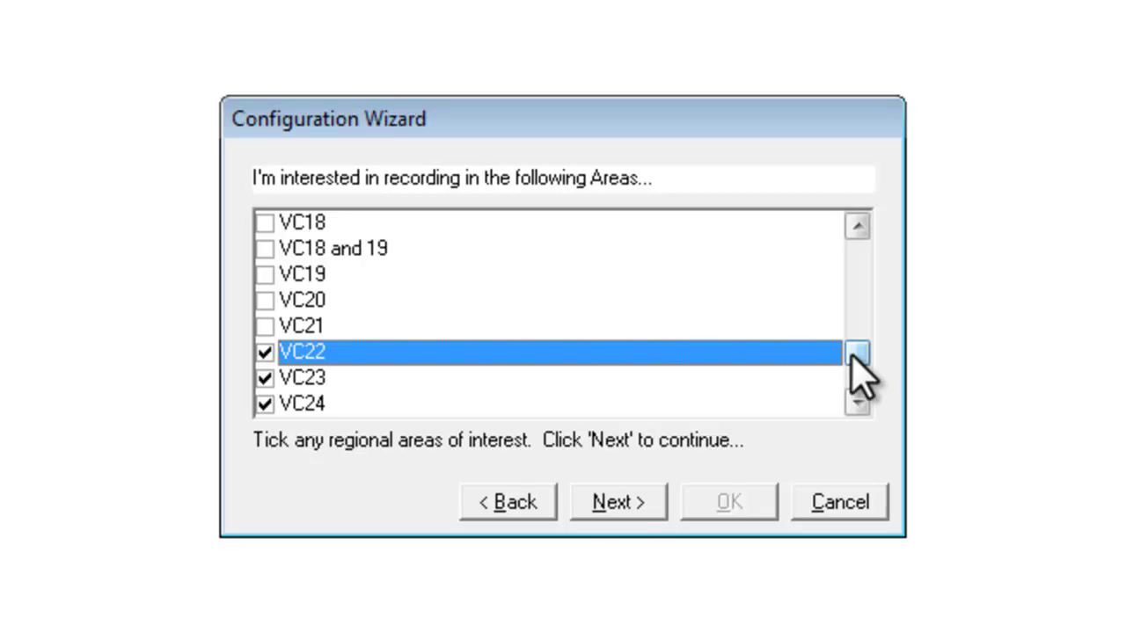
click(618, 506)
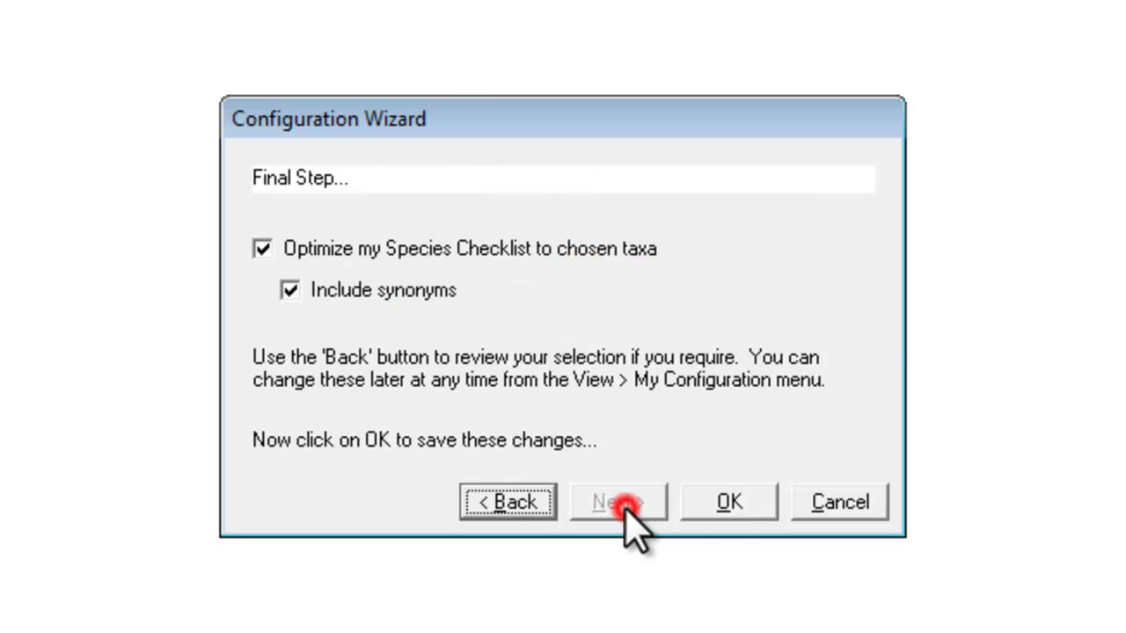
click(719, 514)
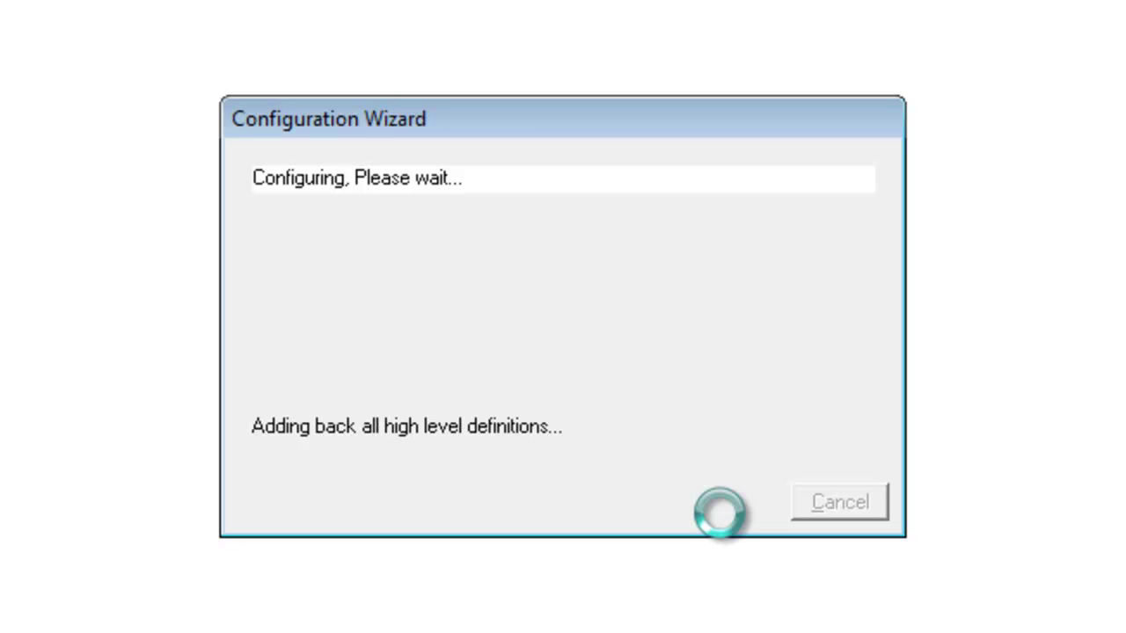